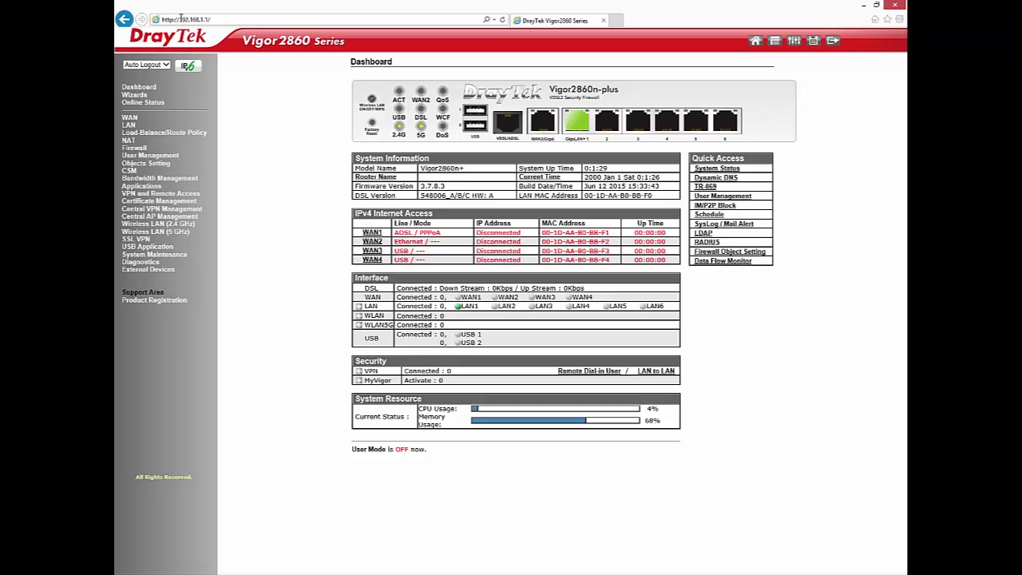
- Review LAN 1's IP 192.168.1.1, mask 255.255.255.0 and DHCP settings, leaving them unchanged
left_click(129, 126)
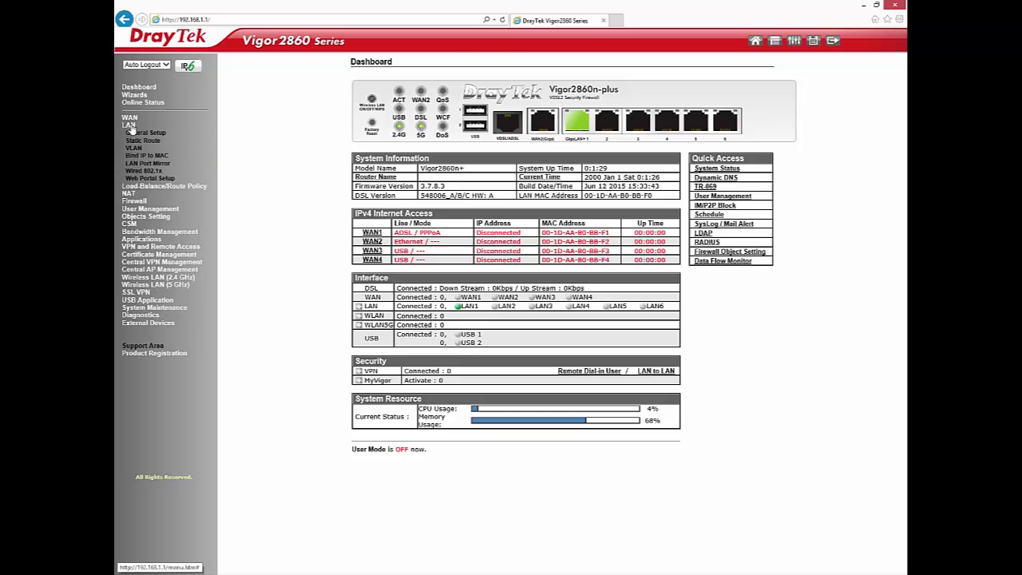
left_click(132, 133)
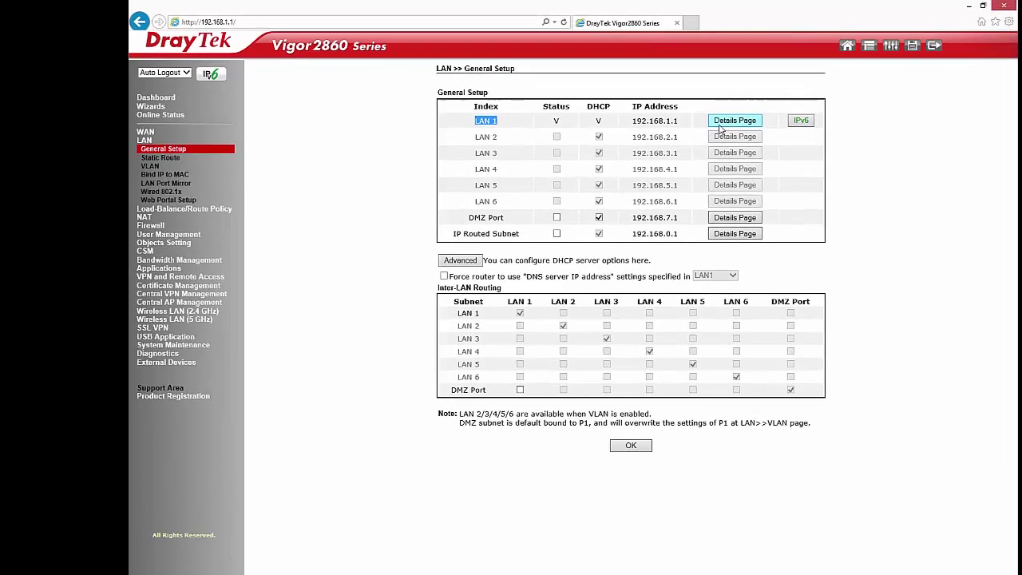
left_click(655, 107)
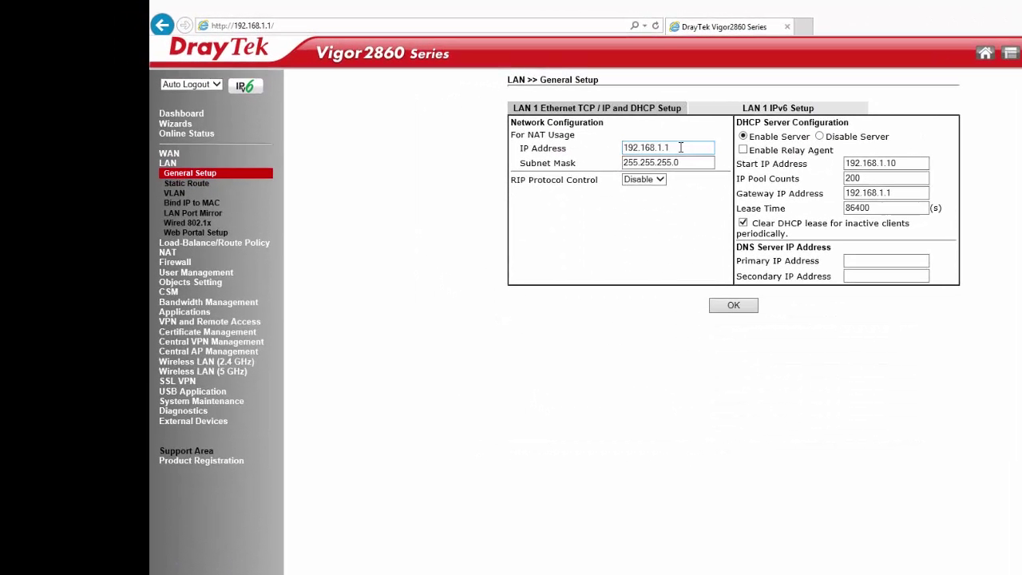
left_click_drag(658, 145, 592, 149)
left_click_drag(692, 162, 592, 163)
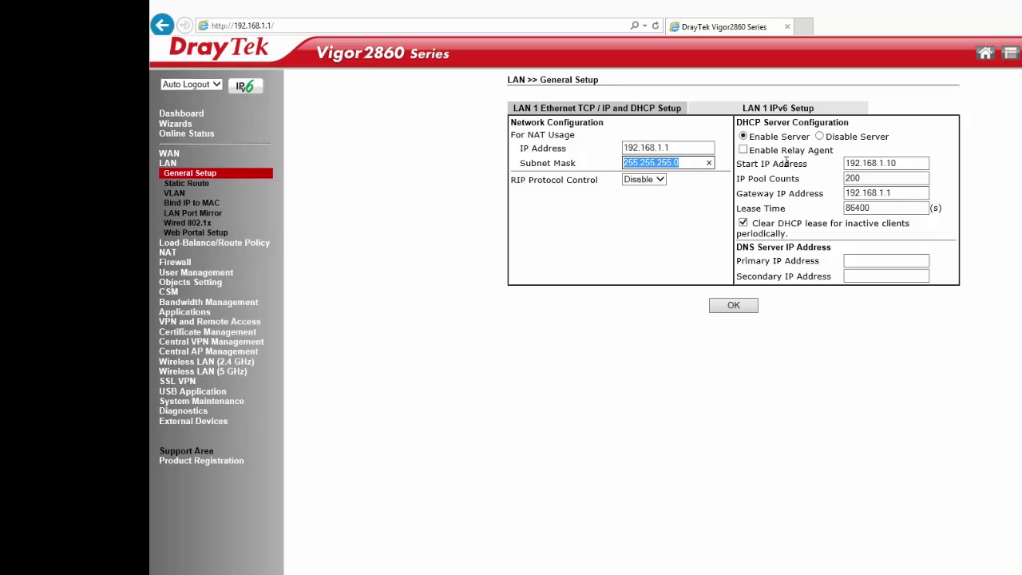
left_click_drag(752, 135, 796, 137)
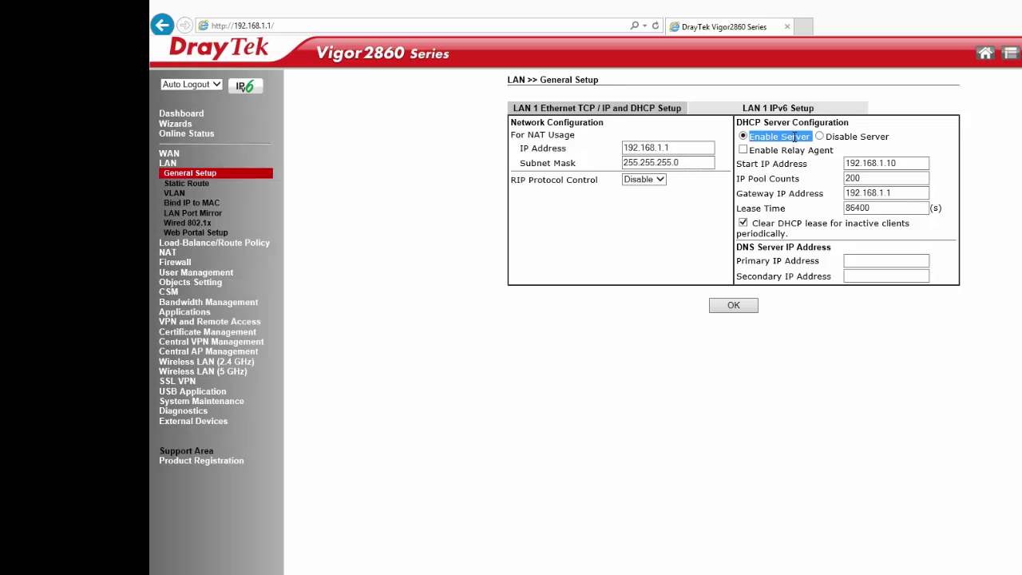
left_click_drag(898, 163, 822, 176)
left_click_drag(919, 195, 777, 196)
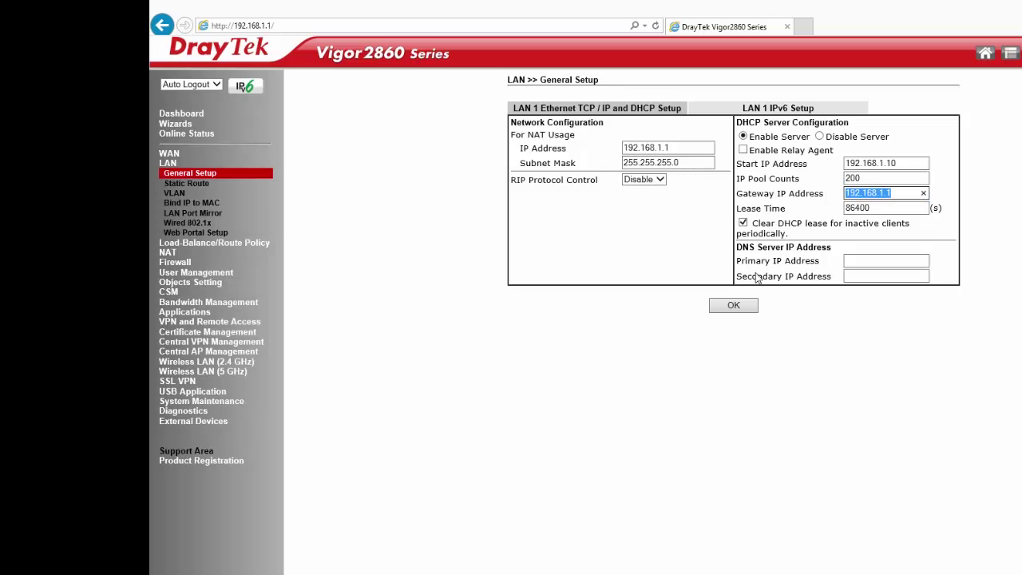
left_click(737, 312)
- Return to the LAN General Setup overview and check the LAN 2 and LAN 3 subnets
left_click(190, 176)
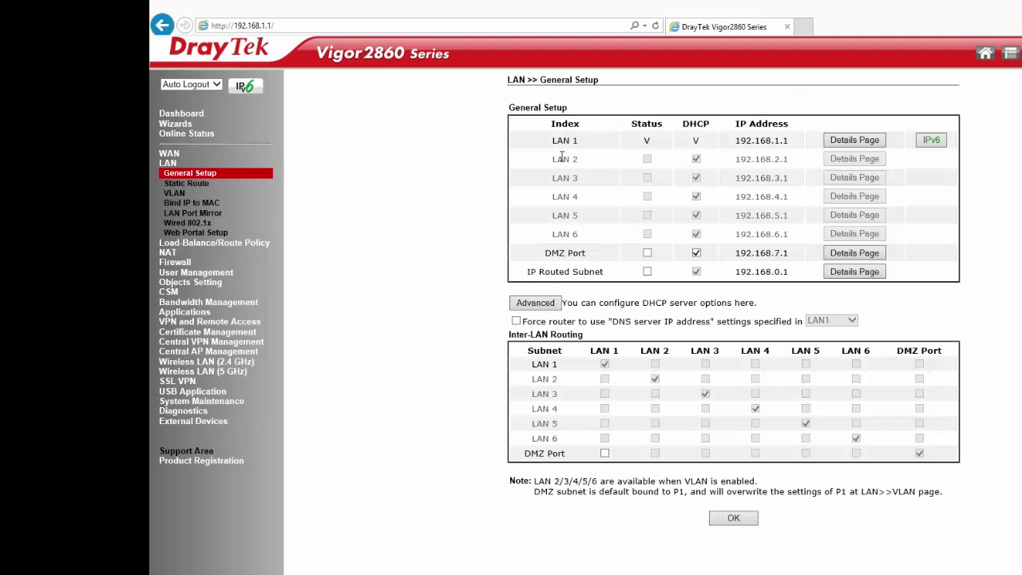
left_click_drag(553, 159, 648, 218)
left_click(649, 221)
- Enable VLAN support and add port P6 to VLAN0 through VLAN3
left_click(172, 195)
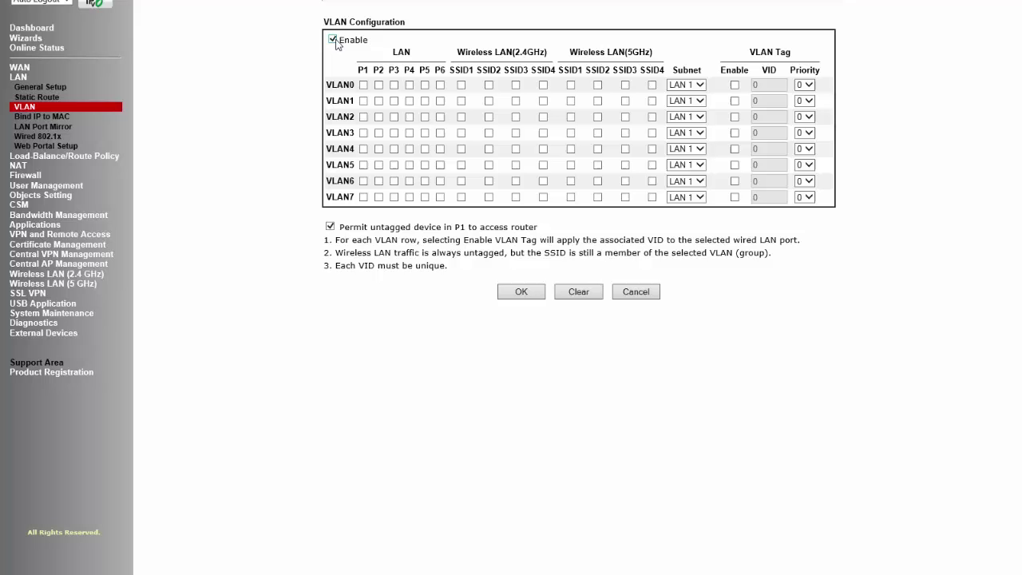
left_click(359, 77)
left_click_drag(359, 77, 399, 76)
double_click(439, 71)
left_click(440, 84)
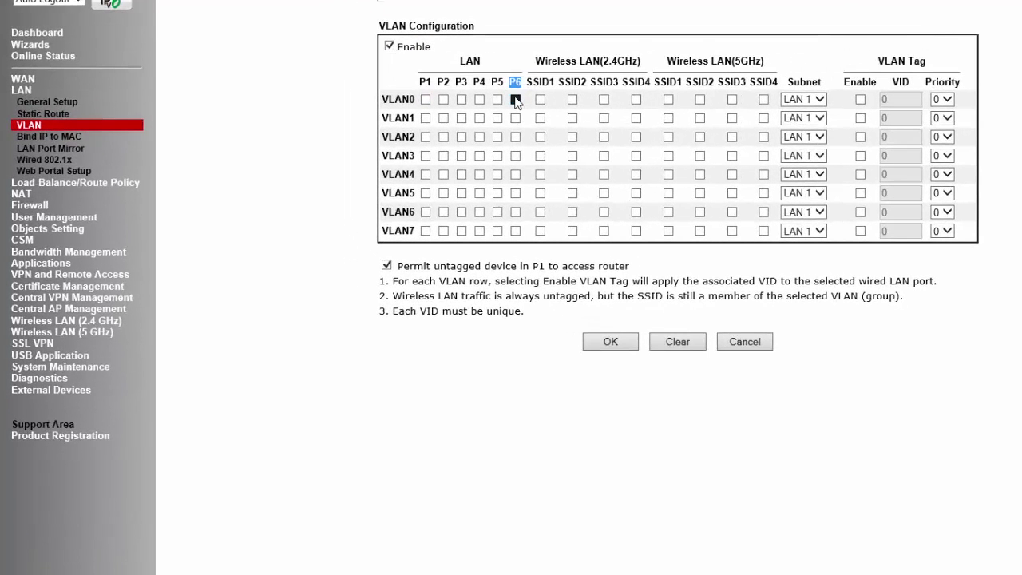
left_click(516, 118)
left_click(515, 136)
left_click(515, 155)
- Assign VLAN1, VLAN2 and VLAN3 to the LAN 2, LAN 3 and LAN 4 subnets
left_click(803, 119)
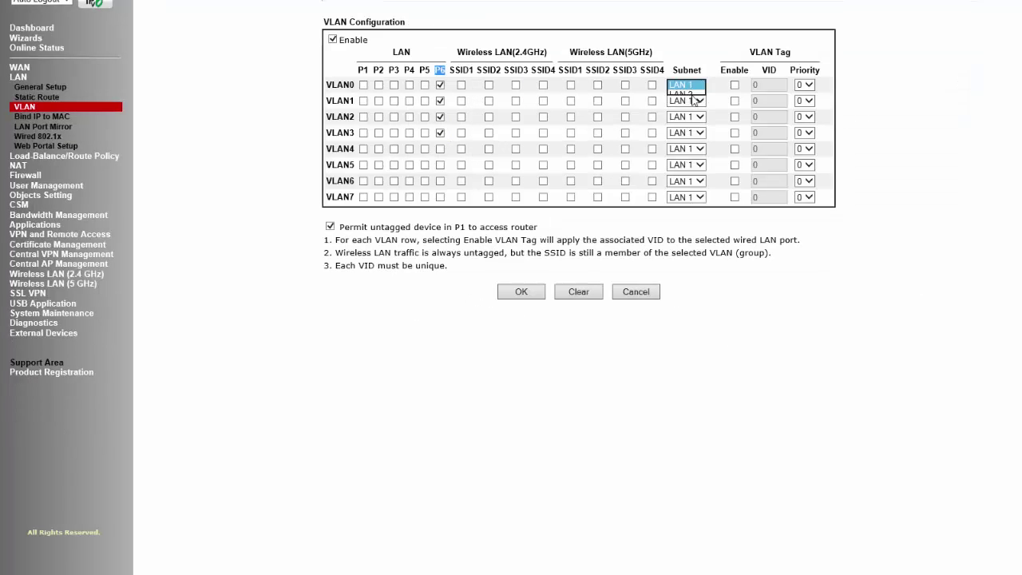
left_click(688, 111)
left_click(687, 116)
left_click(683, 135)
left_click(687, 132)
left_click(683, 160)
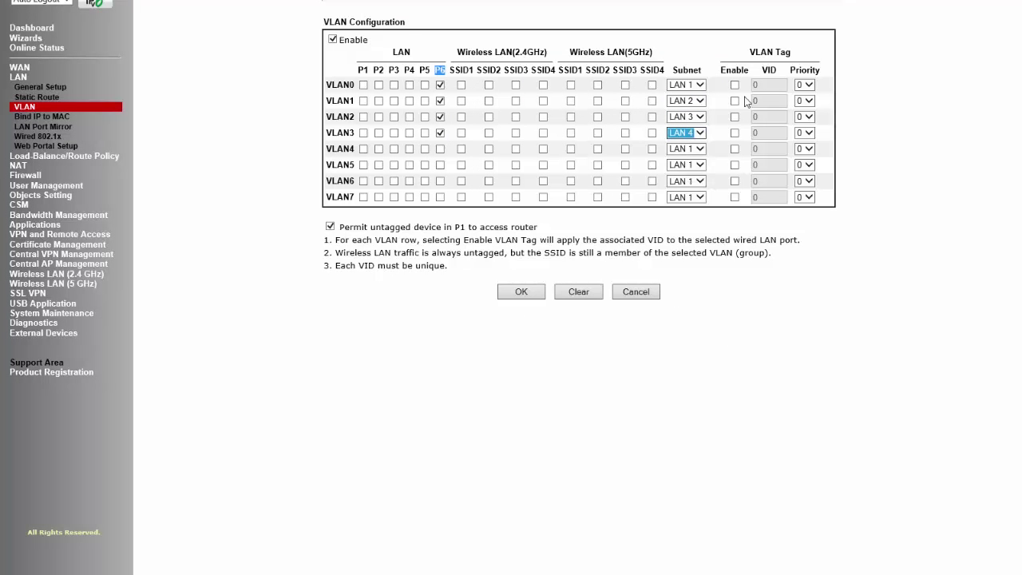
- Enable tagging on VLAN0–VLAN3 with VLAN IDs 1, 2, 3 and 4
left_click(735, 84)
left_click(735, 100)
left_click(735, 117)
left_click(734, 133)
double_click(767, 85)
type("1")
key("Tab")
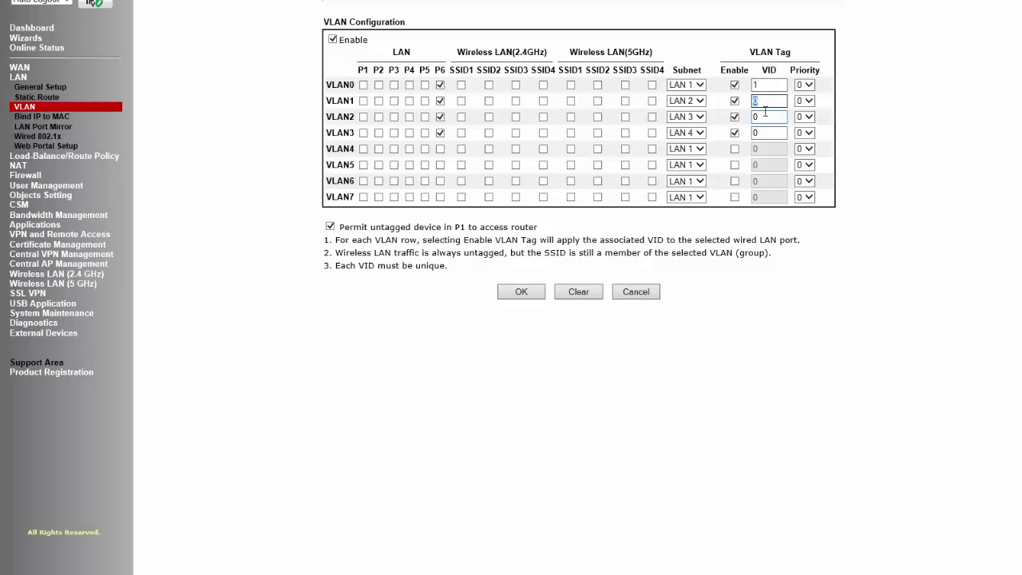
type("2")
key("Tab")
type("3")
key("Tab")
type("4")
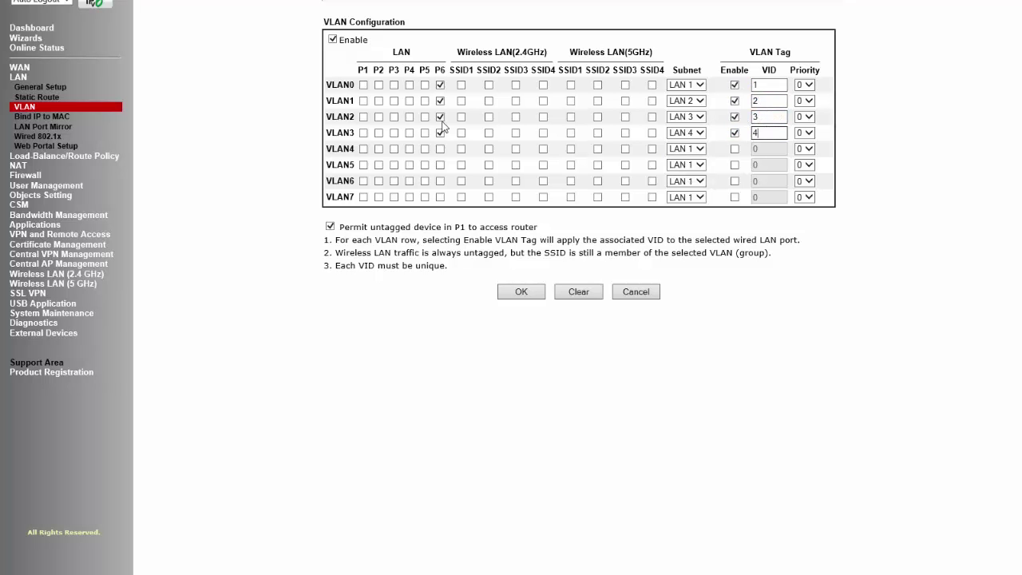
- Add ports P1–P5 and all four 2.4GHz and 5GHz SSIDs to VLAN4
left_click_drag(357, 70, 431, 71)
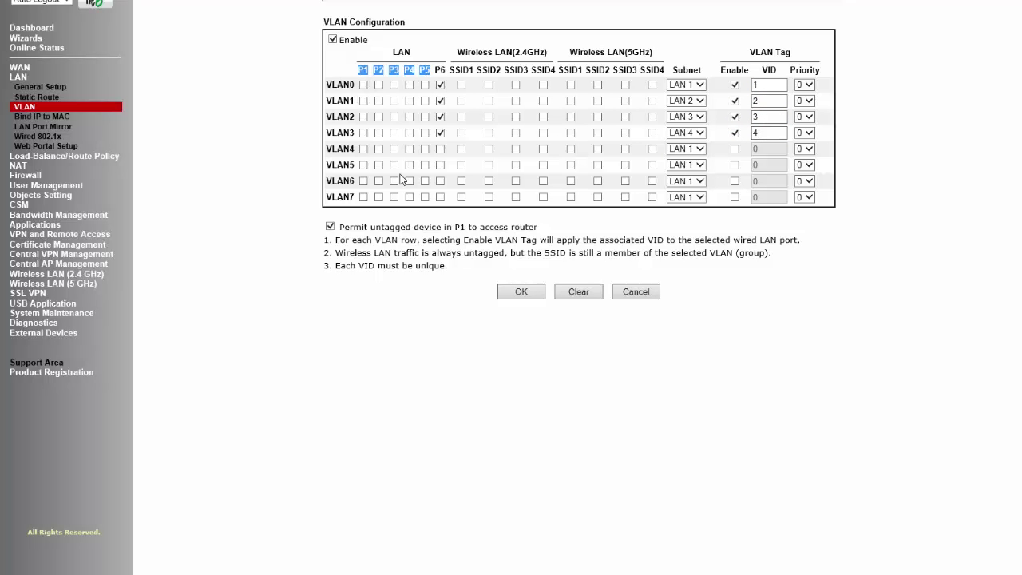
left_click(363, 150)
left_click(379, 150)
left_click(393, 149)
left_click(409, 149)
left_click(425, 150)
left_click(461, 149)
left_click(489, 149)
left_click(516, 150)
left_click(543, 150)
left_click(570, 149)
left_click(597, 149)
left_click(625, 149)
left_click(653, 149)
- Keep VLAN4 on the LAN 1 subnet and save the VLAN configuration
left_click(687, 148)
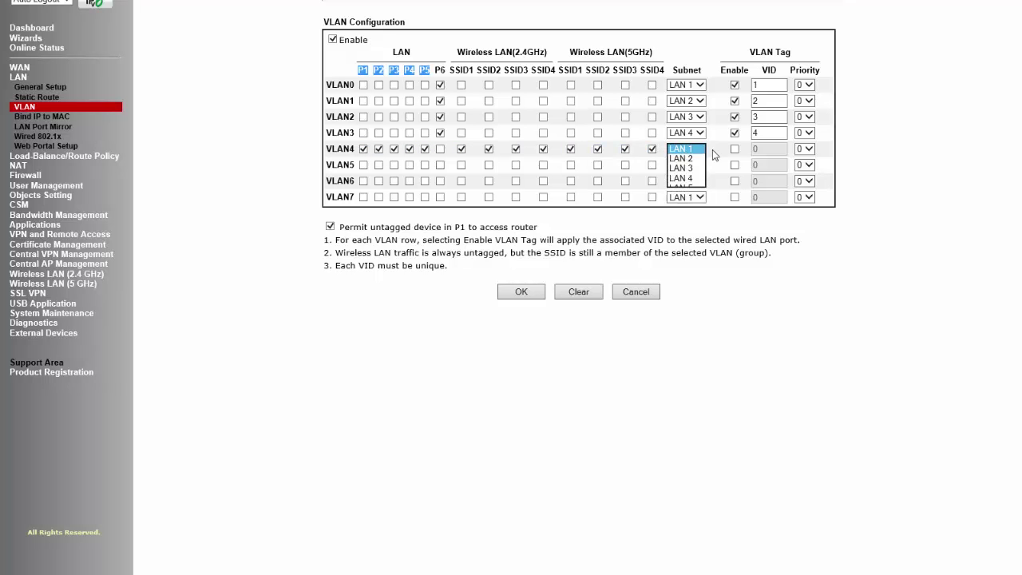
left_click(707, 151)
left_click(532, 293)
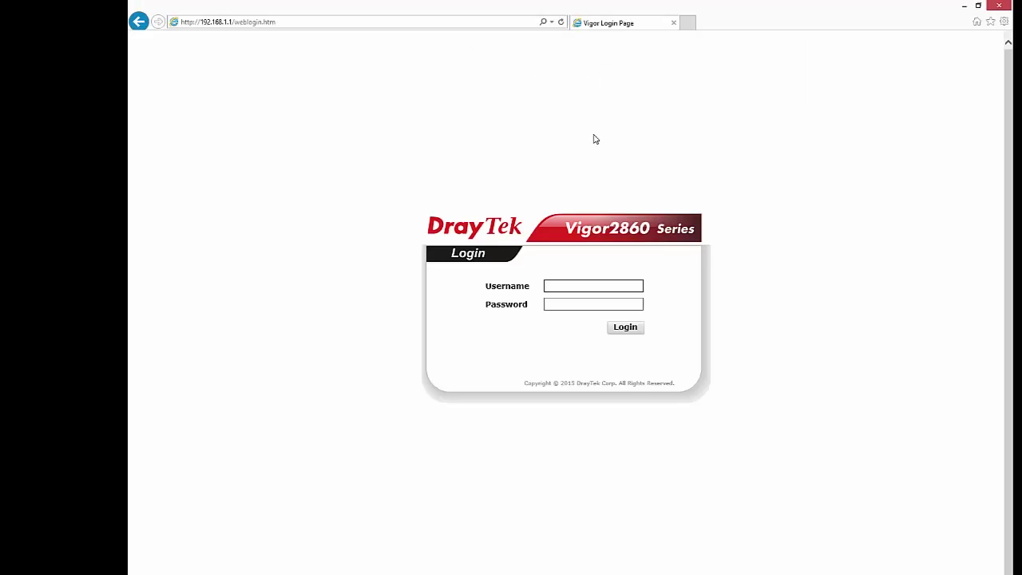
- Log in to the router and go to LAN General Setup
key("Tab")
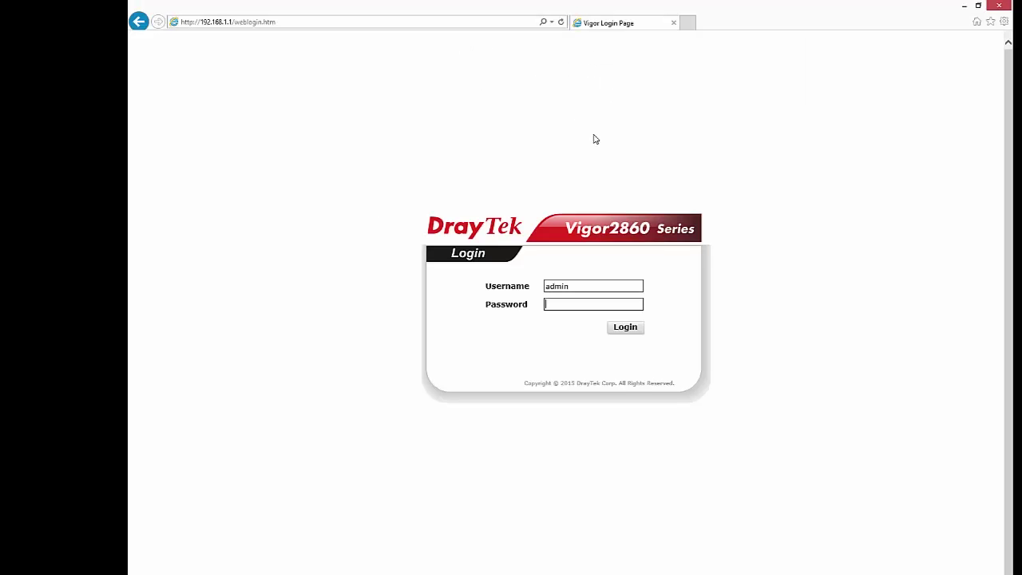
key("Return")
left_click(144, 140)
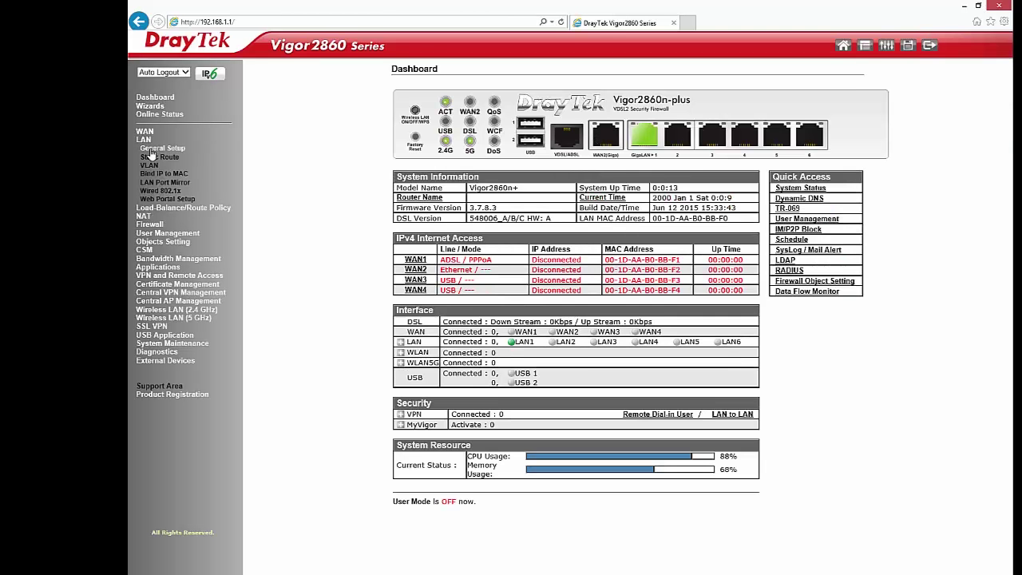
left_click(151, 151)
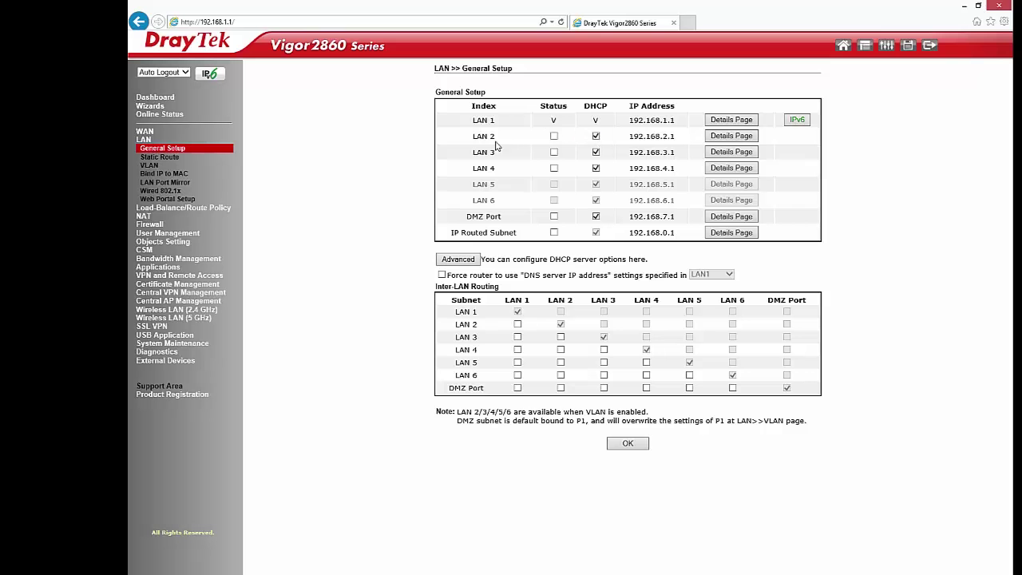
- Enable the LAN 2, LAN 3 and LAN 4 subnets and save
left_click(554, 137)
left_click(554, 152)
left_click(554, 168)
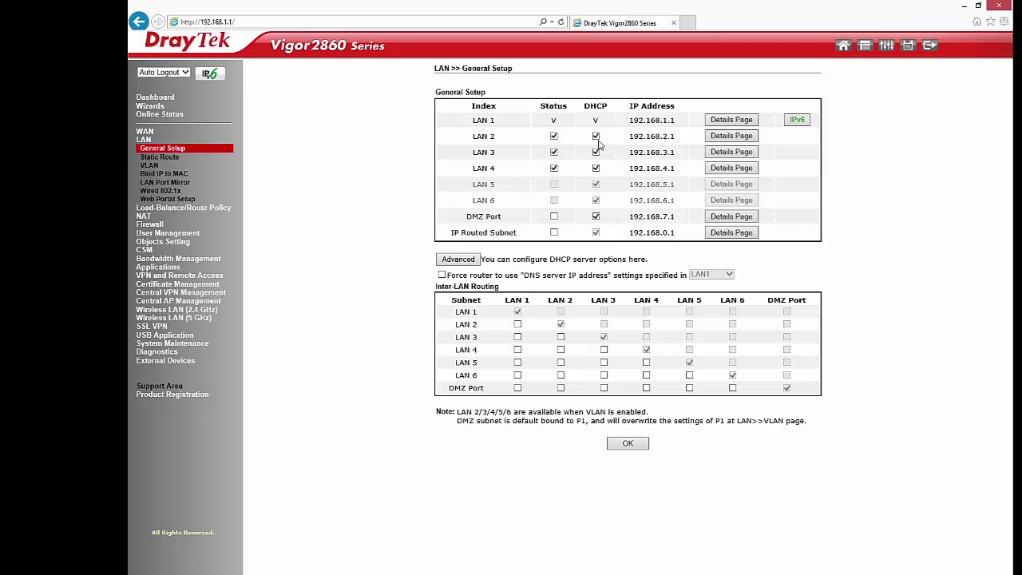
left_click(628, 446)
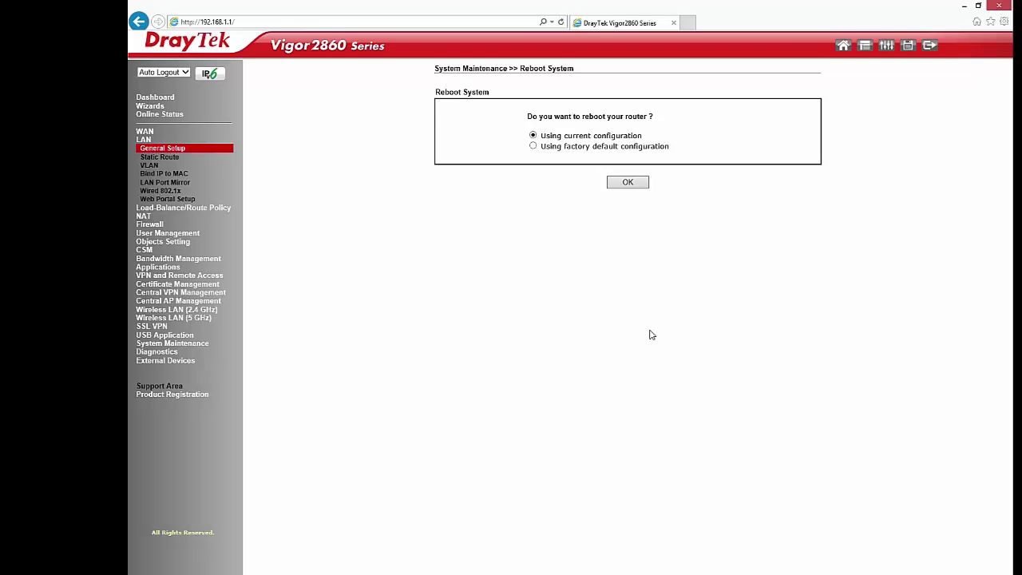
- Restart the router with the current configuration, log back in and reopen LAN General Setup
left_click(628, 182)
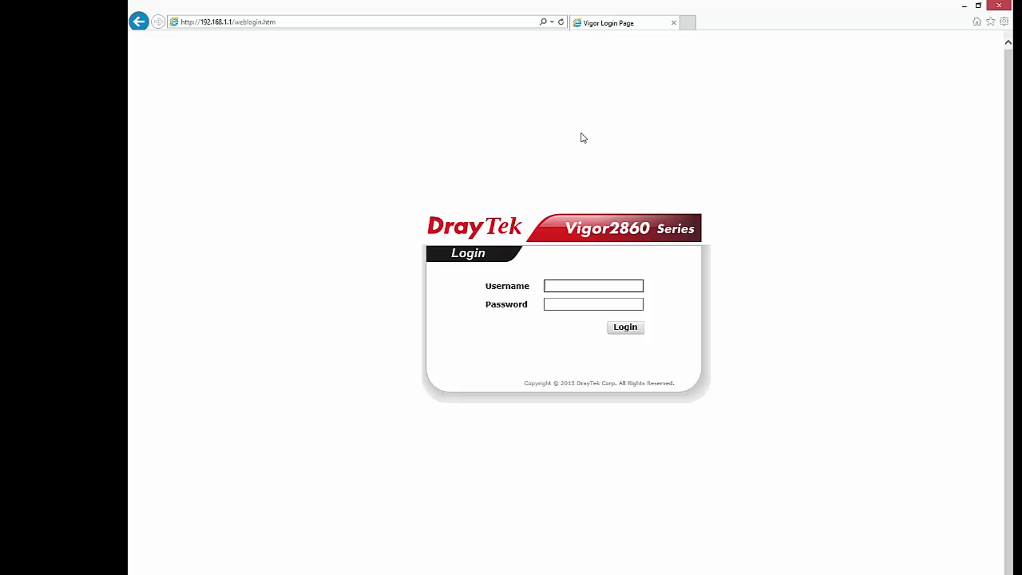
type("in")
key("Tab")
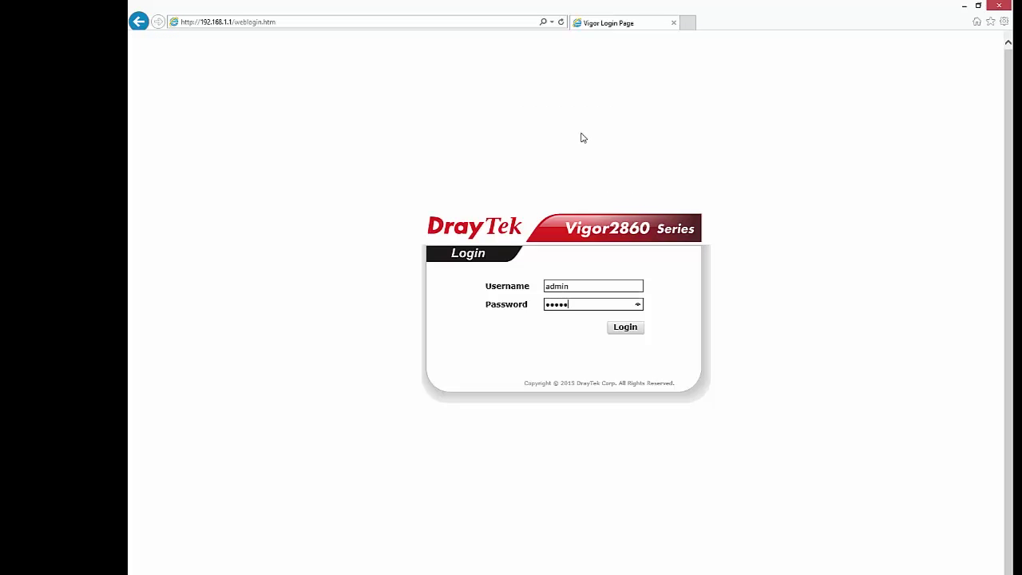
key("Return")
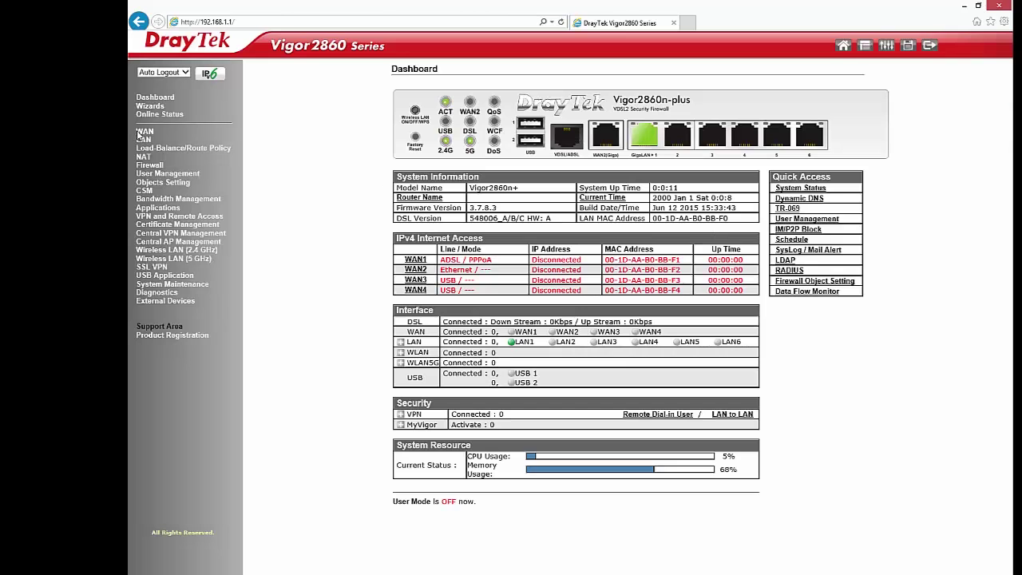
left_click(144, 139)
left_click(148, 150)
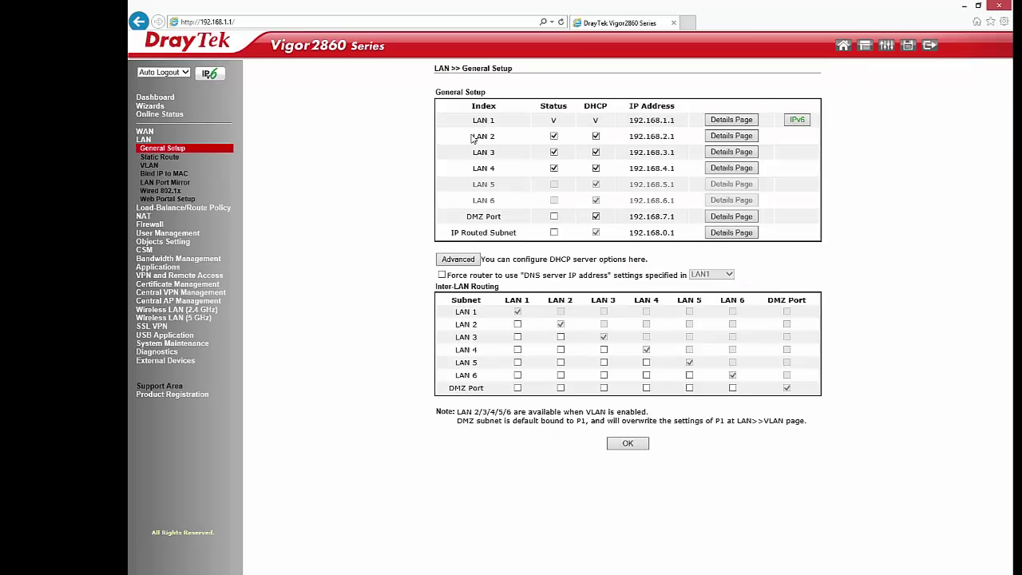
- Inspect LAN 2's details: IP 192.168.2.1, subnet mask, DHCP start and gateway addresses
left_click_drag(472, 139, 497, 137)
left_click(732, 136)
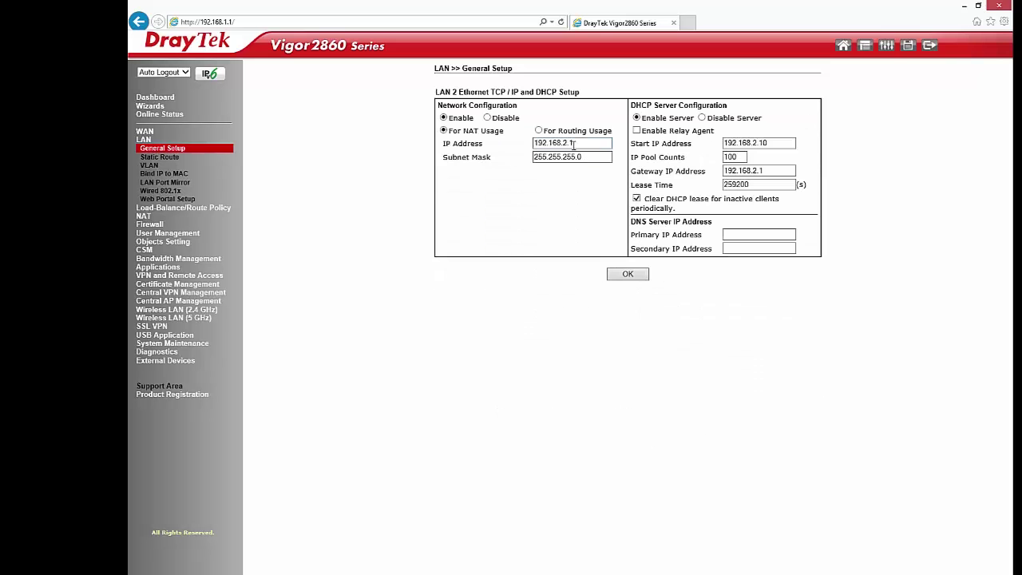
left_click_drag(574, 145, 518, 148)
triple_click(596, 162)
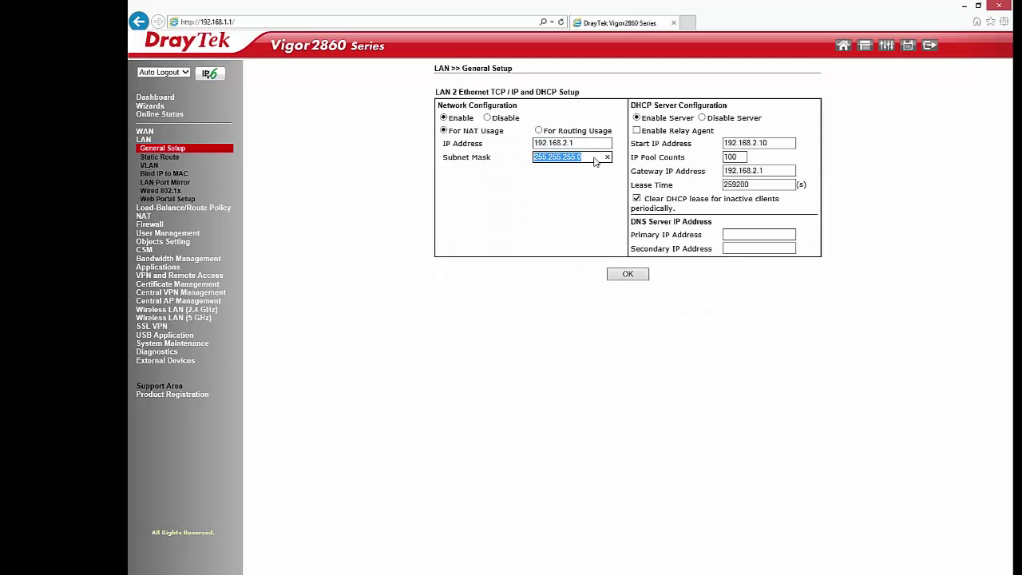
triple_click(771, 143)
triple_click(770, 171)
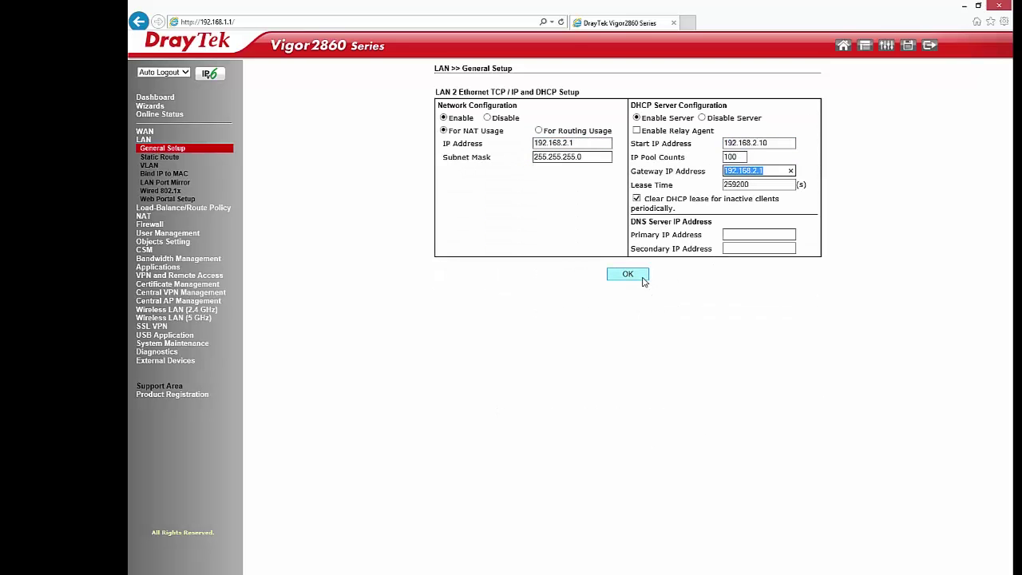
- Return to the LAN overview and check the LAN 3 and LAN 4 entries
left_click(158, 151)
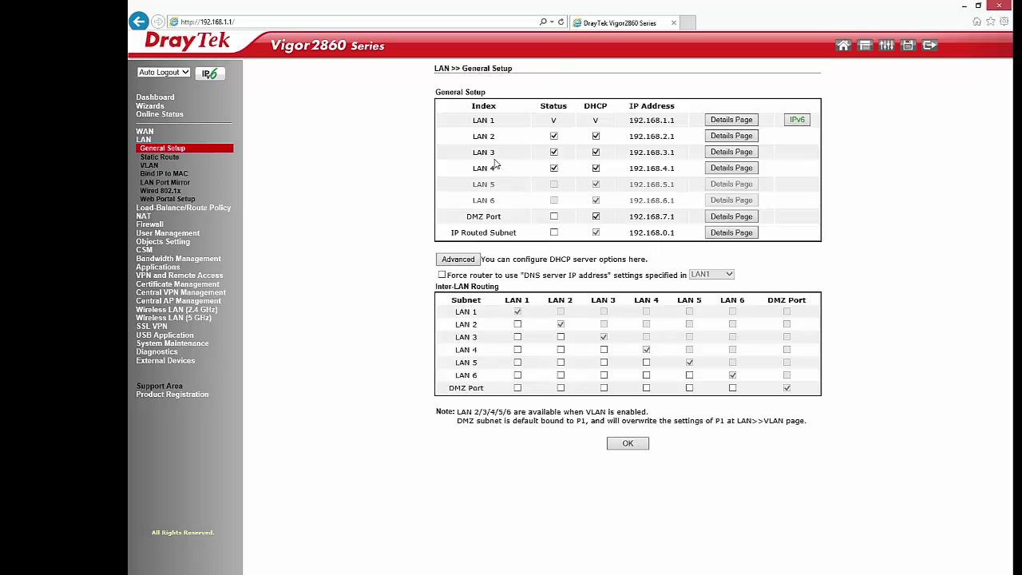
double_click(484, 154)
left_click_drag(501, 175, 471, 171)
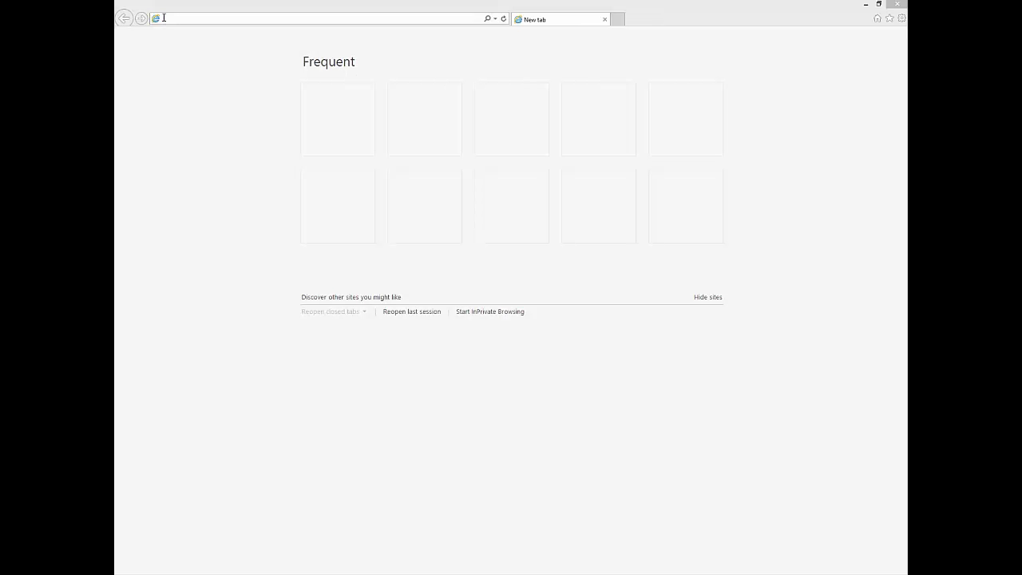
- Browse to the VigorAP 900 at 192.168.1.2 and sign in with the default admin credentials
left_click(164, 17)
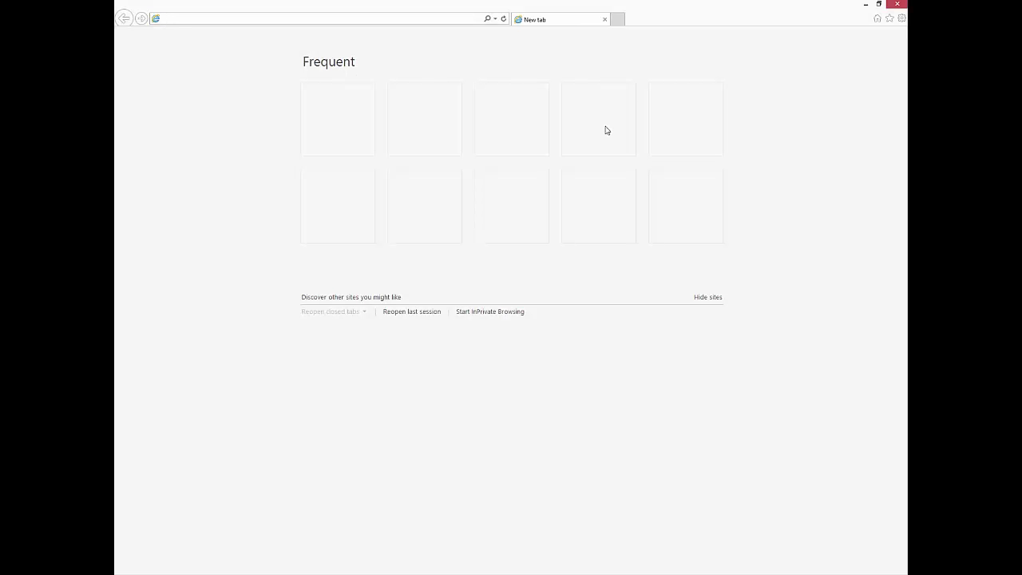
type("19")
type("2.168.1.2")
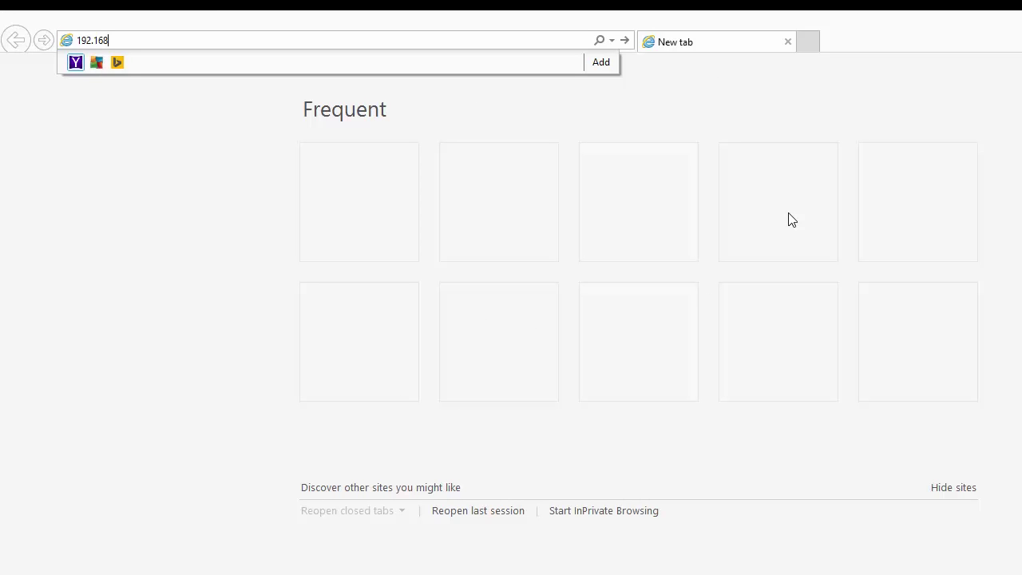
key("Return")
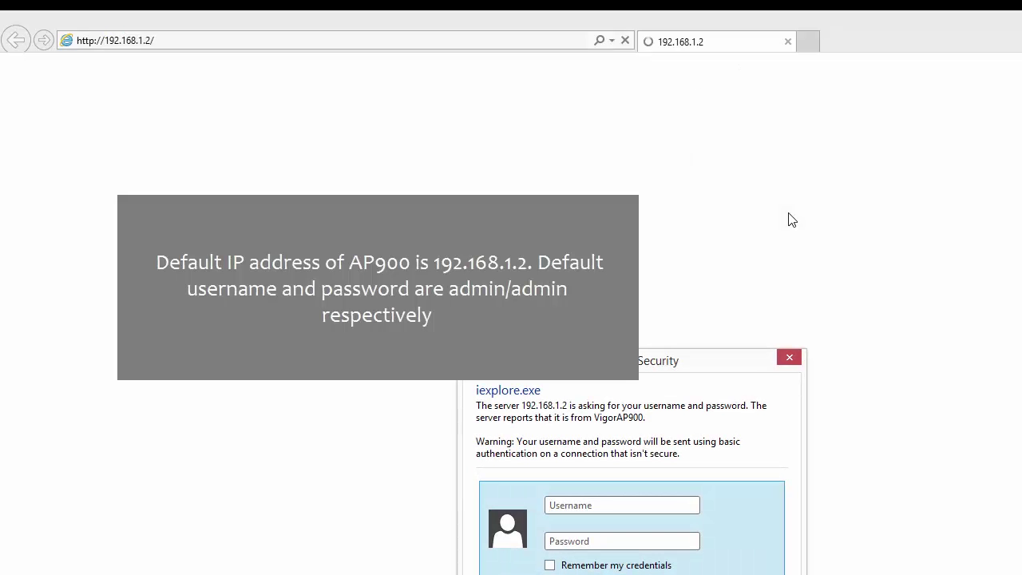
type("admin")
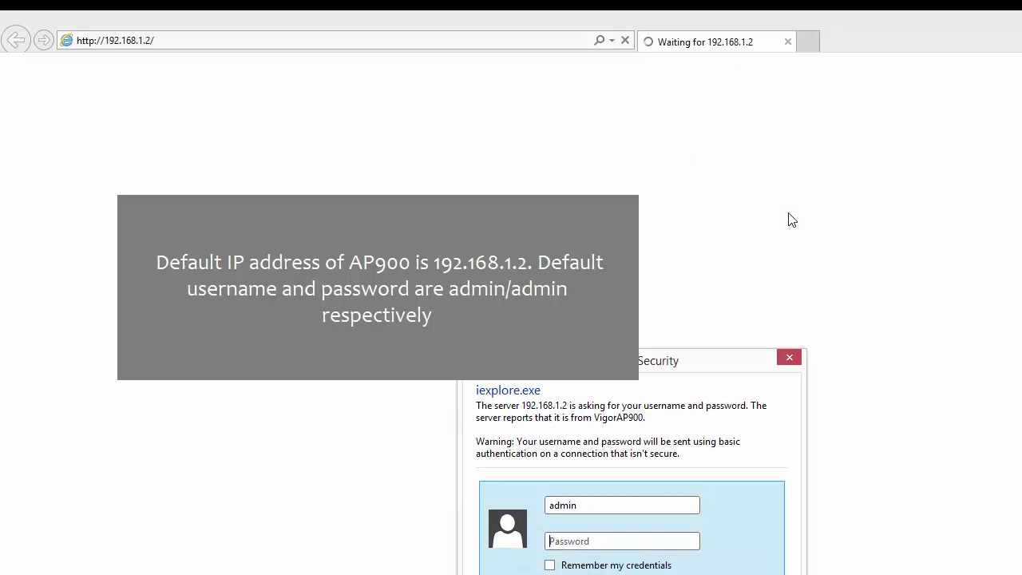
type("admi")
key("Return")
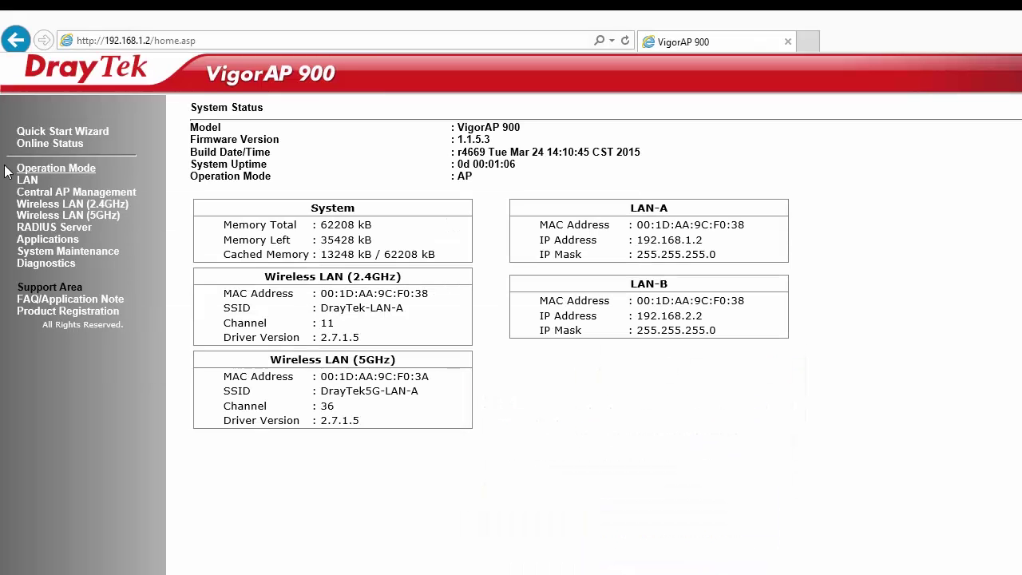
- Disable LAN-A's DHCP client, keeping IP 192.168.1.2 and its subnet mask
left_click(28, 179)
left_click(51, 195)
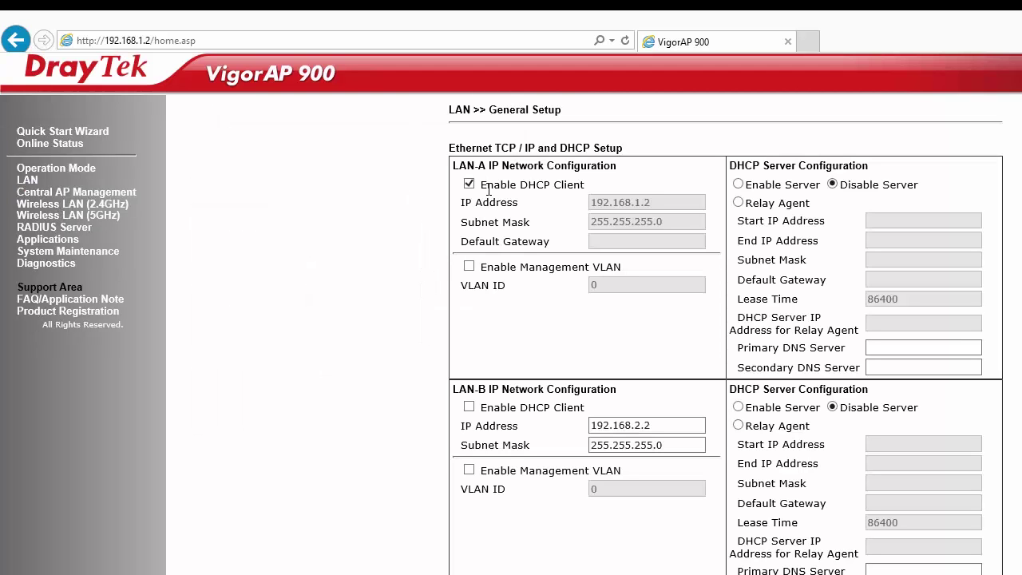
left_click(483, 186)
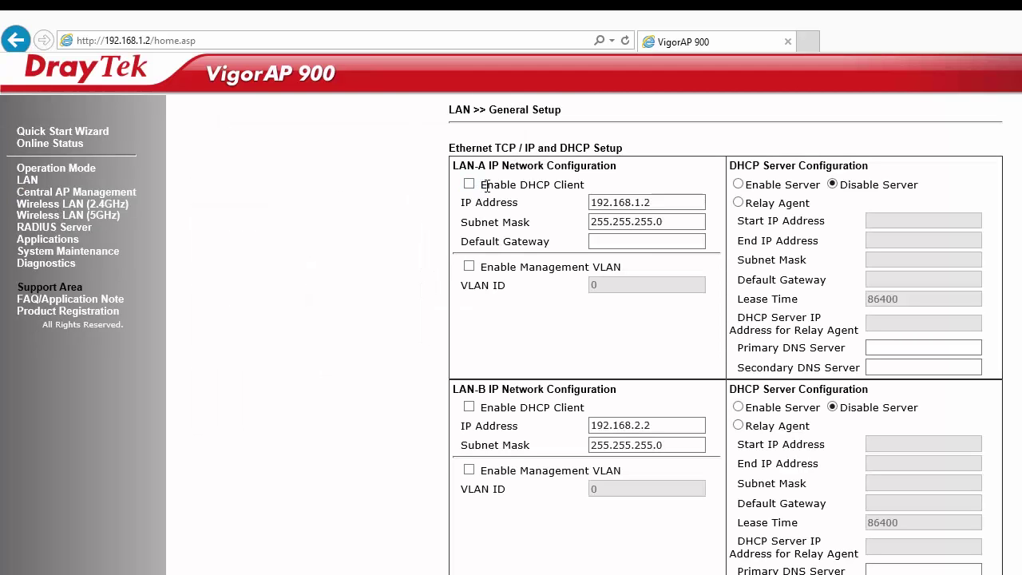
left_click_drag(481, 185, 594, 185)
left_click(554, 219)
left_click(656, 201)
left_click_drag(656, 202, 565, 205)
left_click_drag(662, 222, 590, 222)
- Set LAN-A's default gateway to 192.168.1.1 and apply, accepting the connection warning
left_click(356, 130)
type("19")
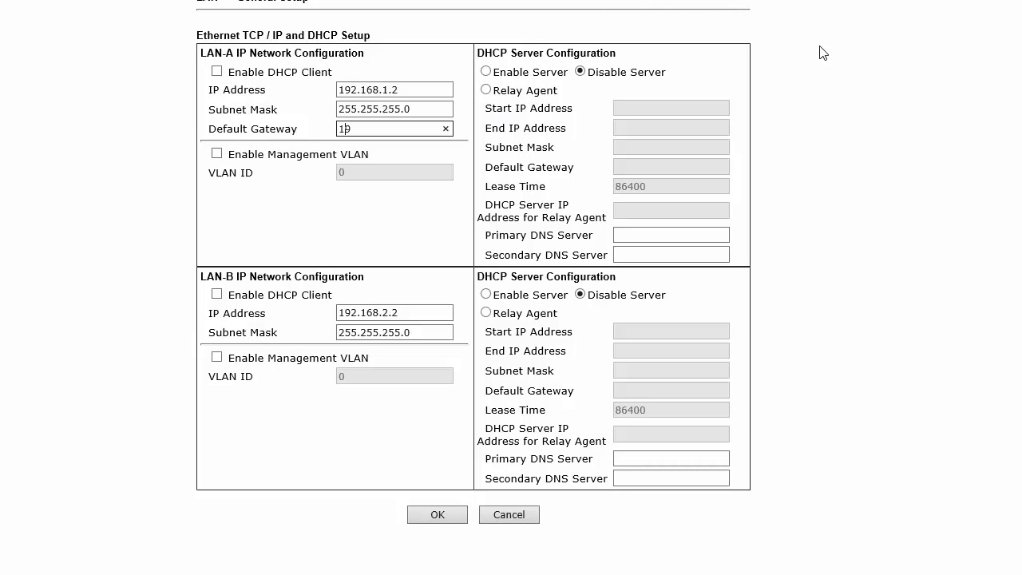
type("2.168.1.1")
left_click_drag(589, 71, 671, 72)
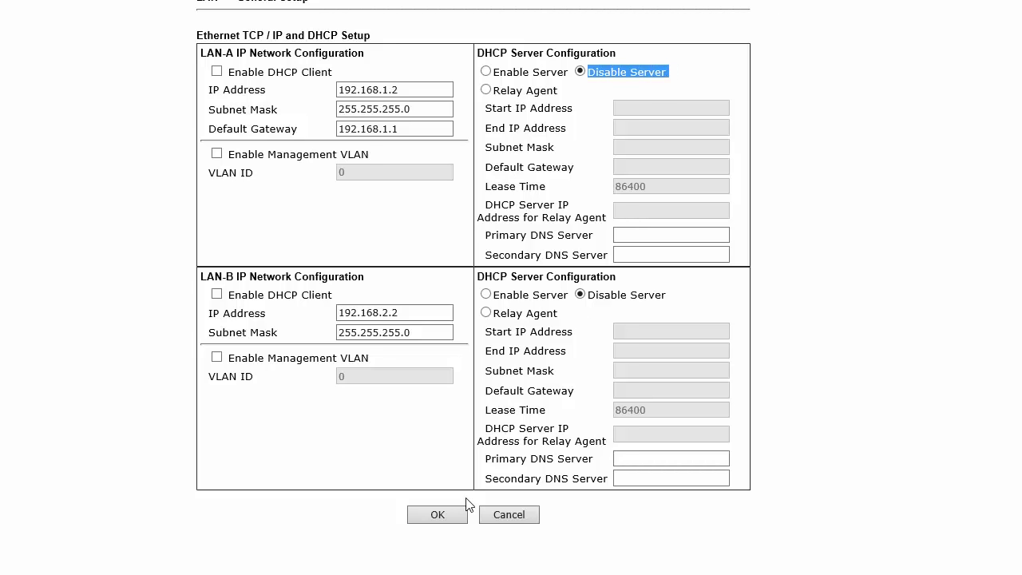
left_click(437, 514)
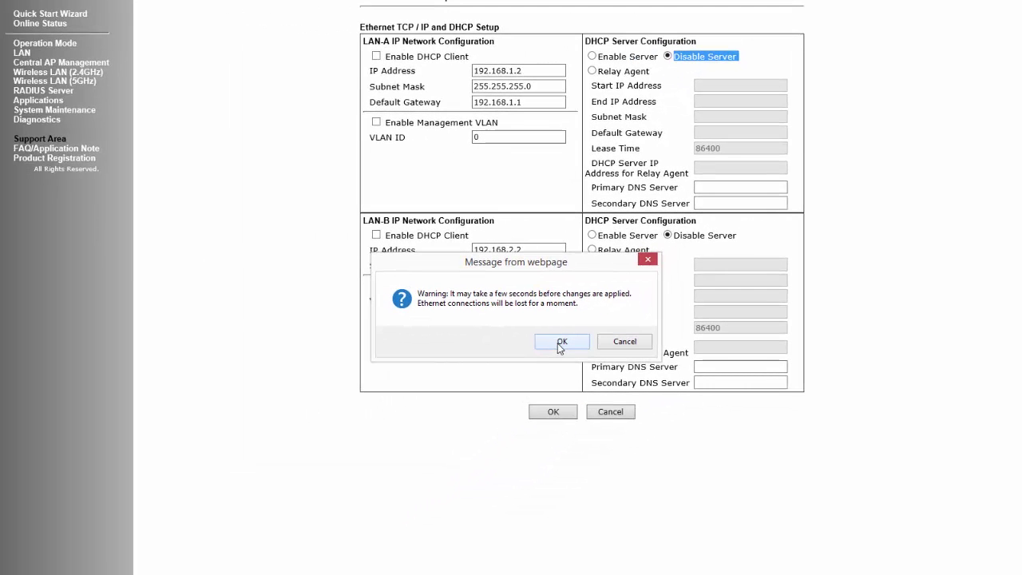
left_click(535, 363)
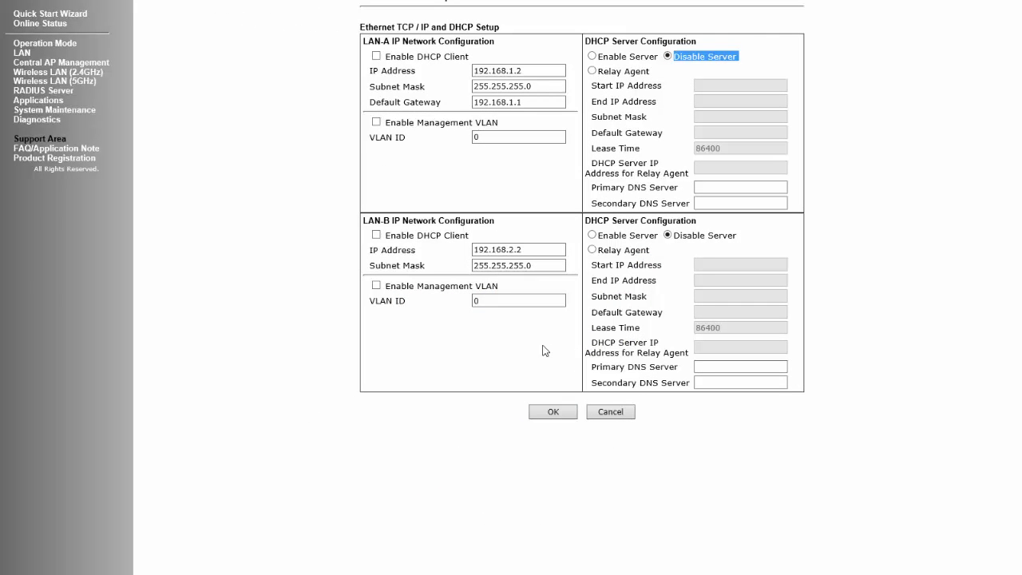
- In 2.4GHz General Setup, turn off the Enable 2 Subnet option
left_click(57, 75)
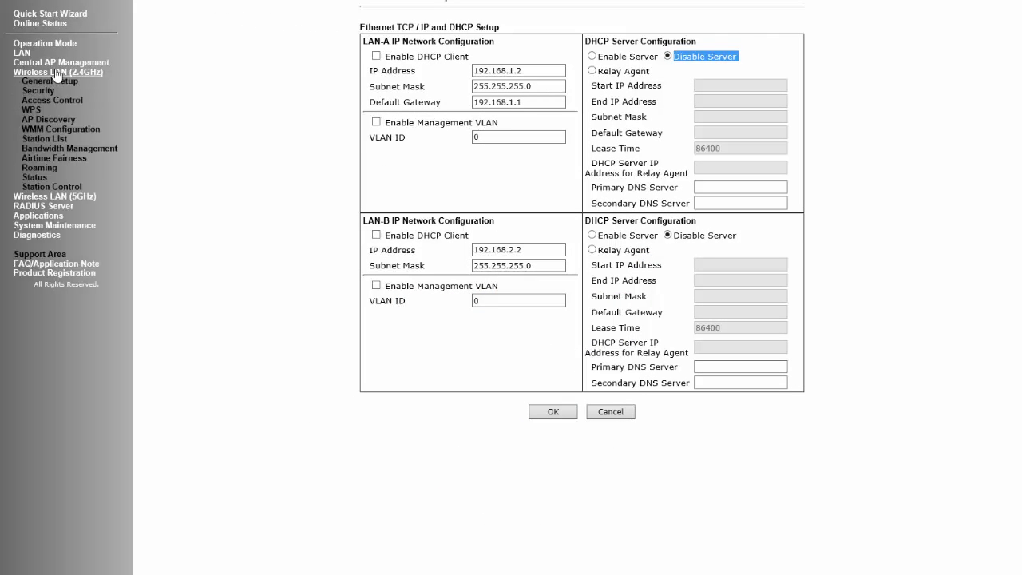
left_click(52, 83)
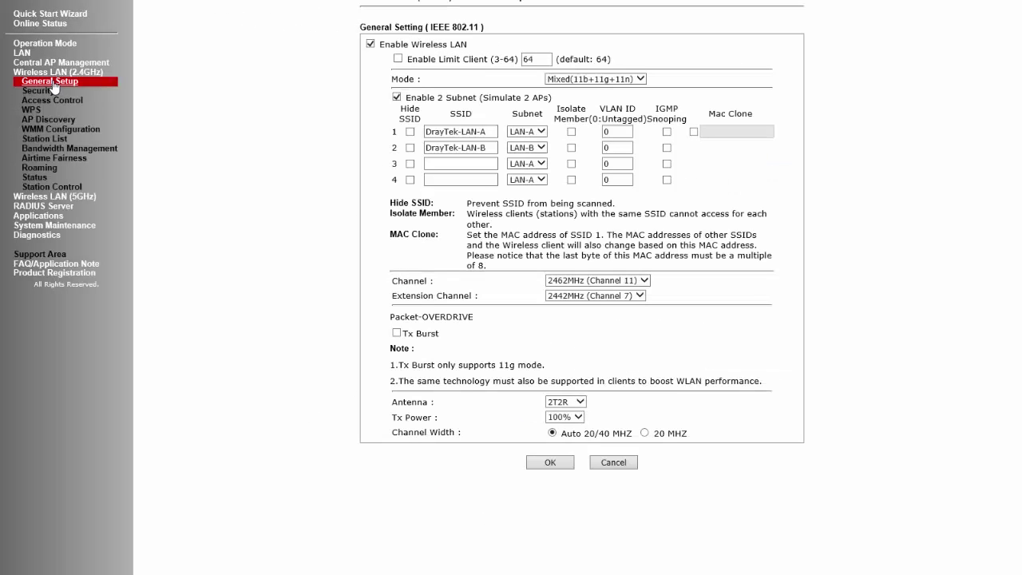
left_click_drag(381, 45, 467, 45)
left_click(397, 96)
left_click_drag(405, 98, 551, 98)
- Name the SSIDs Sales, Marketing, HR and Accounts with VLAN IDs 1–4
left_click_drag(495, 132, 398, 135)
type("Sales")
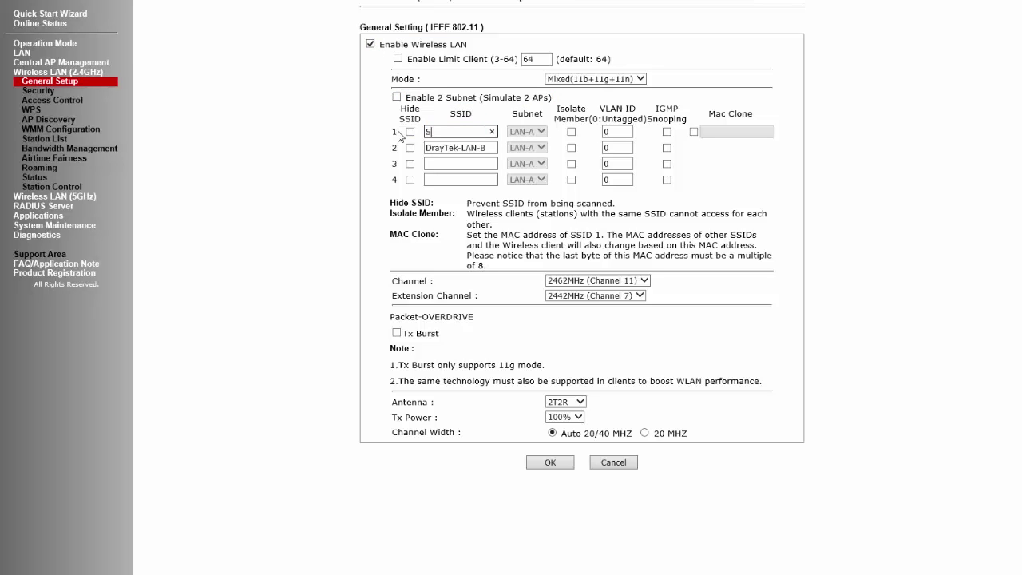
key("Tab")
key("Tab")
type("1")
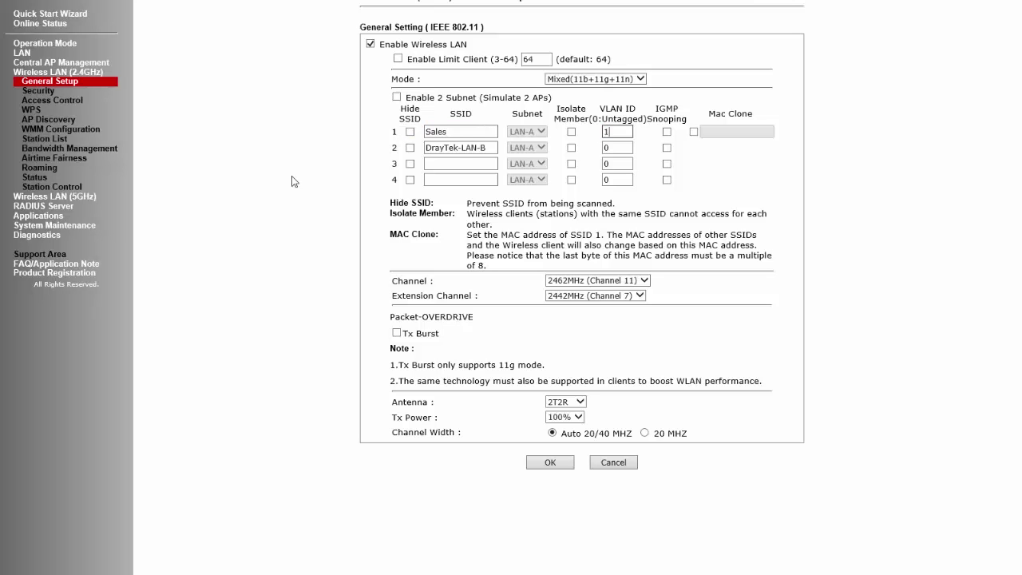
left_click_drag(425, 148, 483, 148)
type("Marketing")
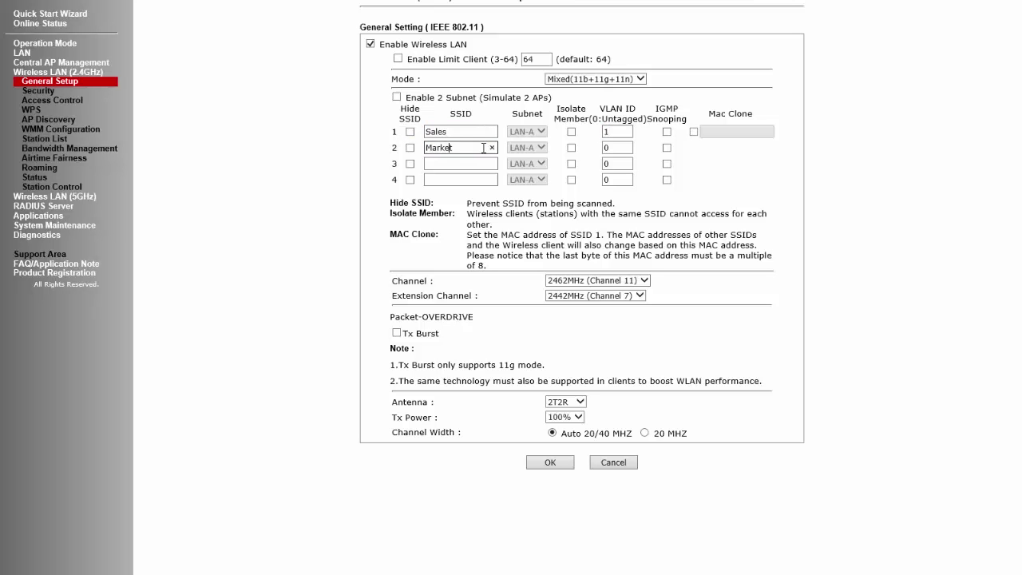
key("Tab")
key("Tab")
key("Tab")
key("Tab")
key("Tab")
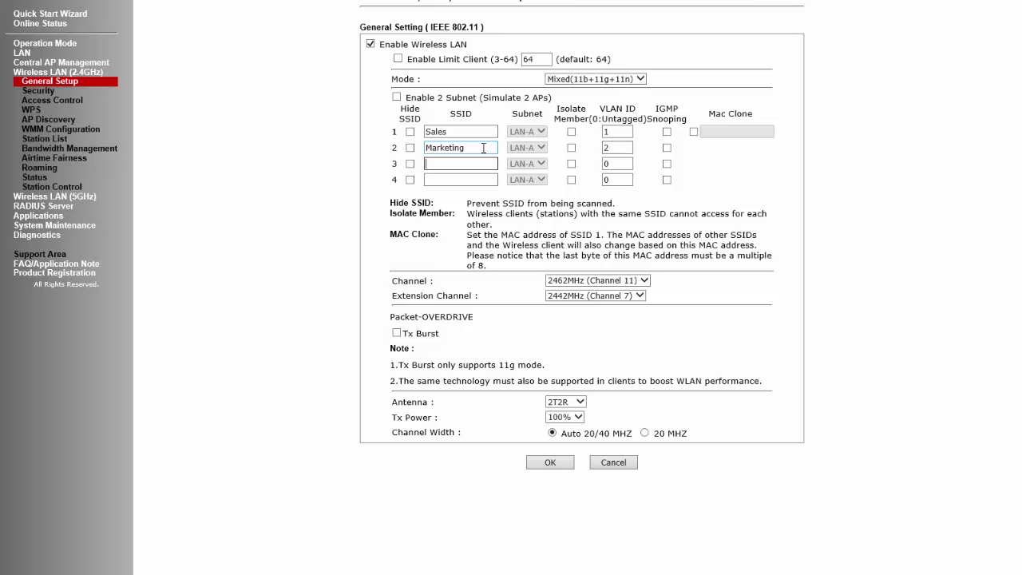
type("HR")
key("Tab")
key("Tab")
type("3")
key("Tab")
key("Tab")
key("Tab")
type("Ac")
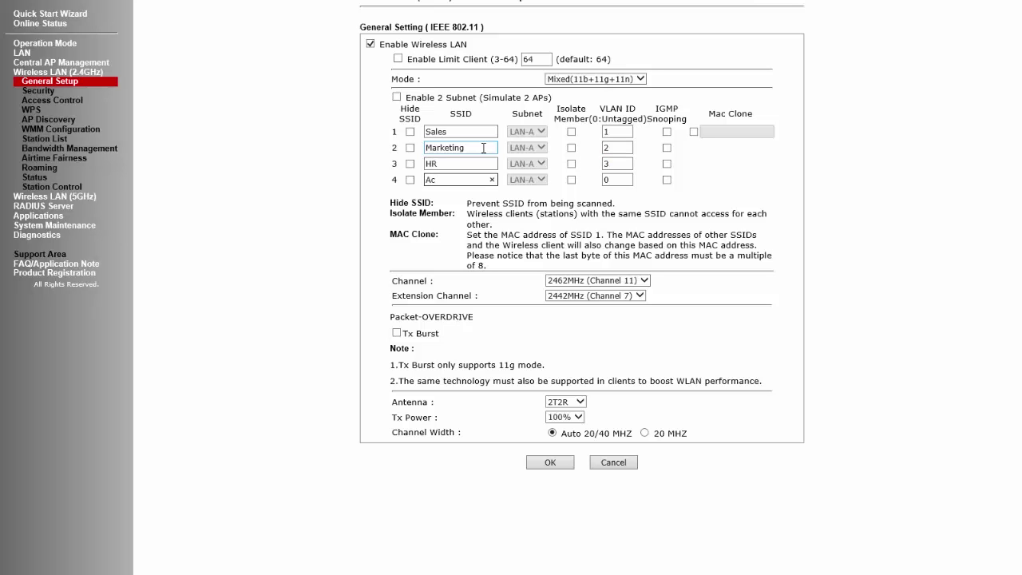
type("counts")
key("Tab")
key("Tab")
type("4")
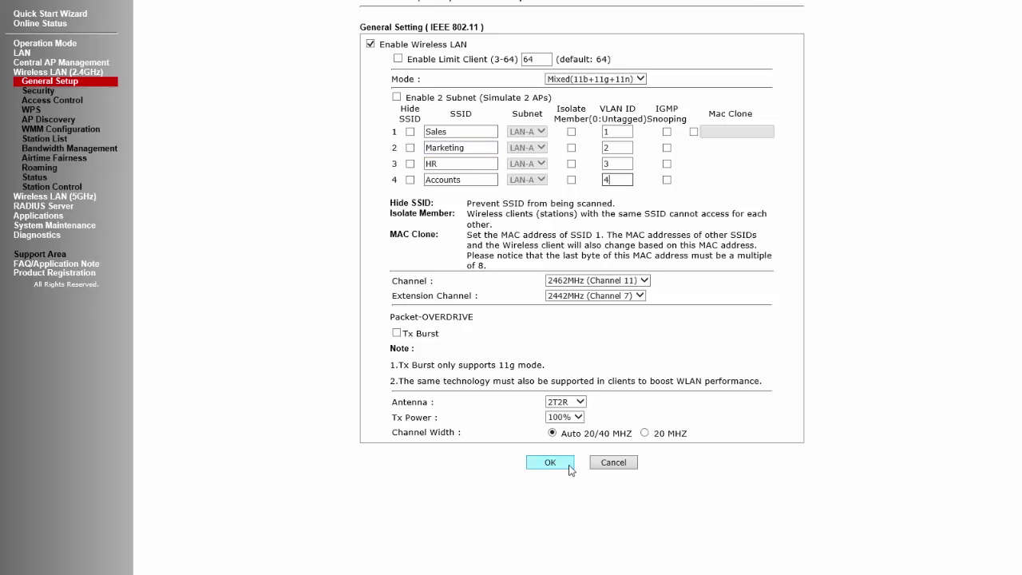
- Save the SSID settings, confirm the warning, and move to the Security settings
left_click(565, 470)
left_click(543, 343)
left_click(42, 92)
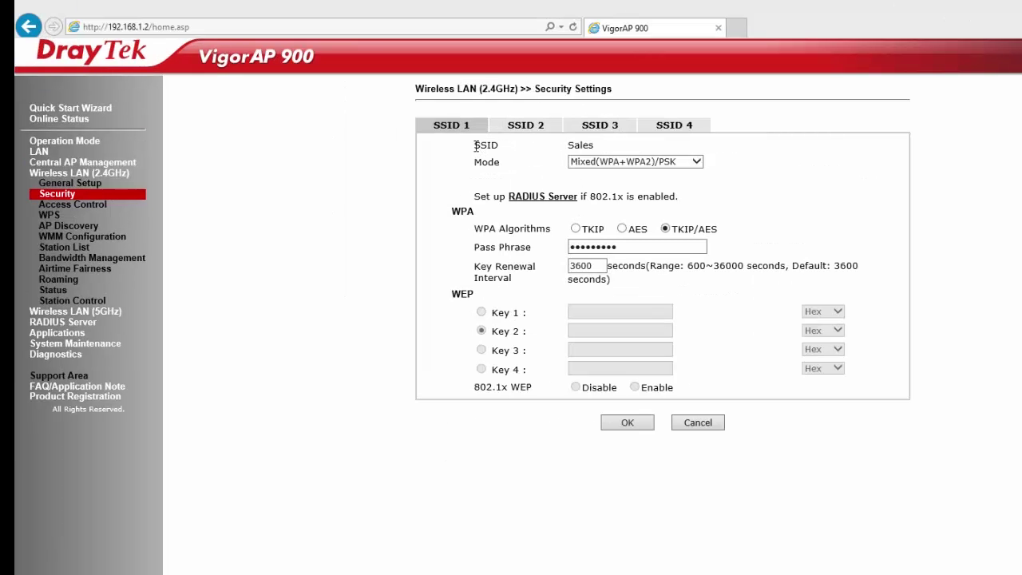
- Secure the Sales SSID with Mixed(WPA+WPA2)/PSK, TKIP/AES encryption and a new pass phrase
left_click_drag(412, 46, 521, 47)
left_click(697, 162)
left_click(637, 206)
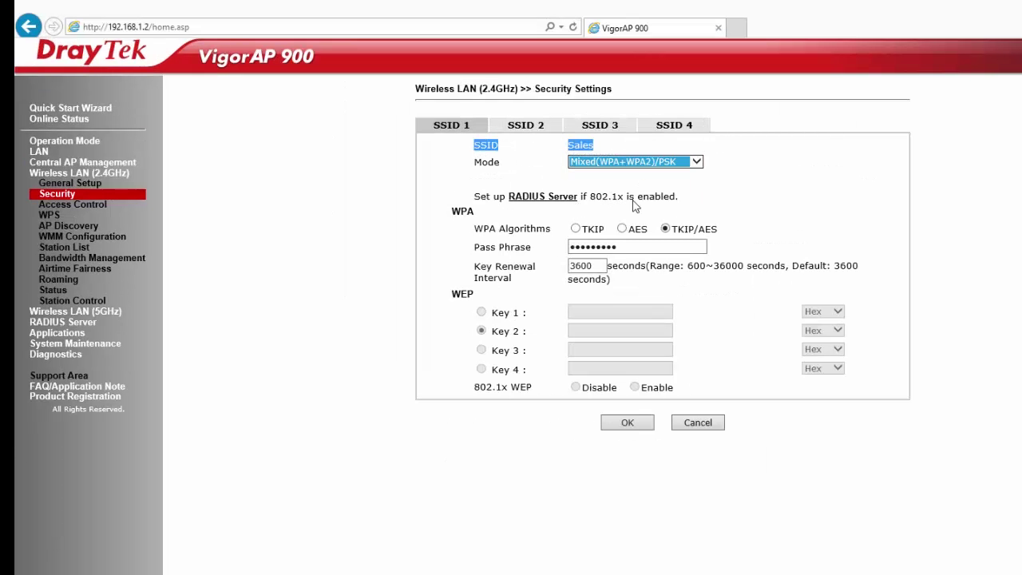
left_click(665, 229)
key("Tab")
type("••")
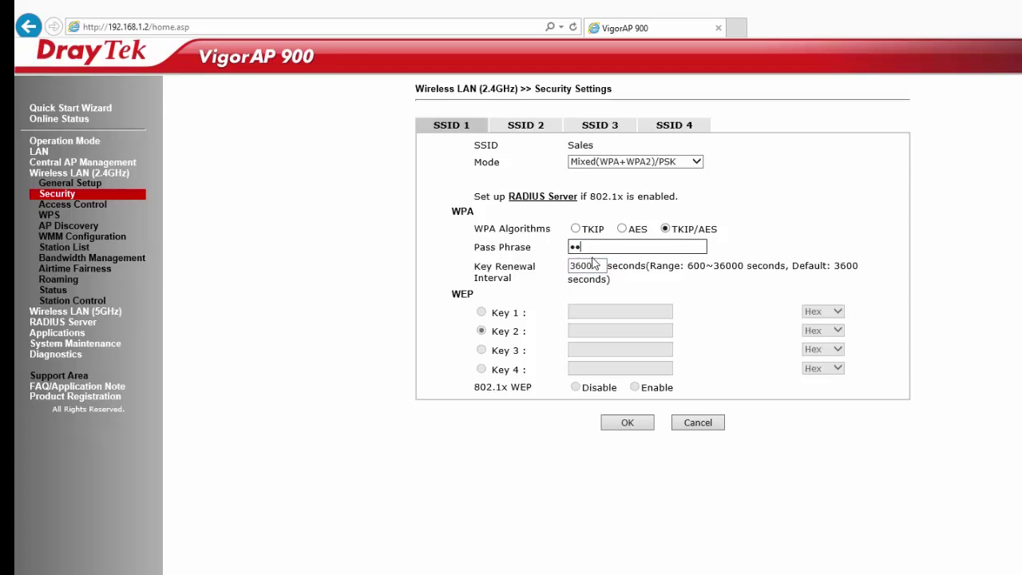
left_click(628, 424)
left_click(637, 482)
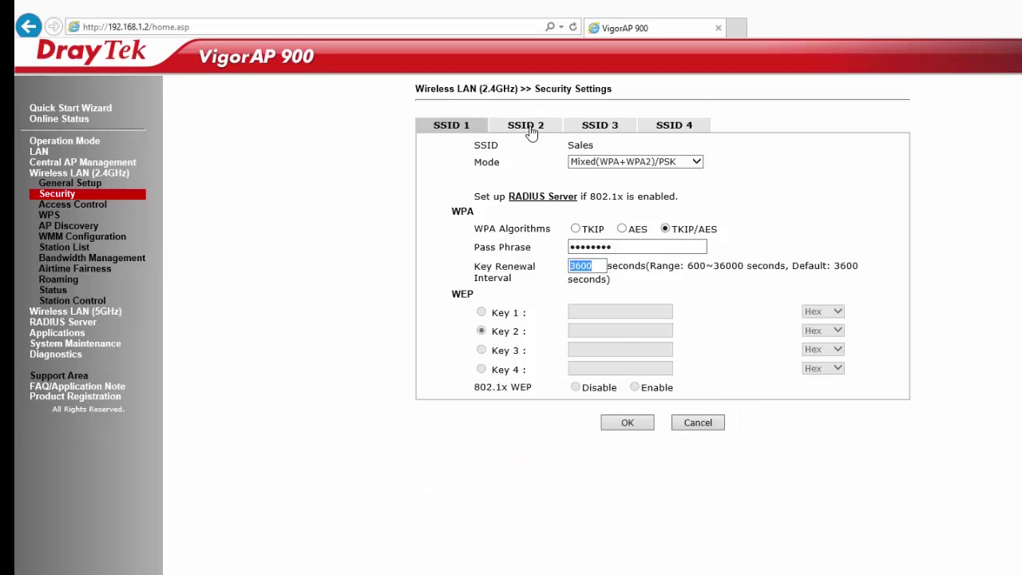
- Secure the Marketing SSID with Mixed(WPA+WPA2)/PSK and a new pass phrase, then save
left_click(531, 132)
left_click_drag(477, 146, 584, 170)
left_click(587, 165)
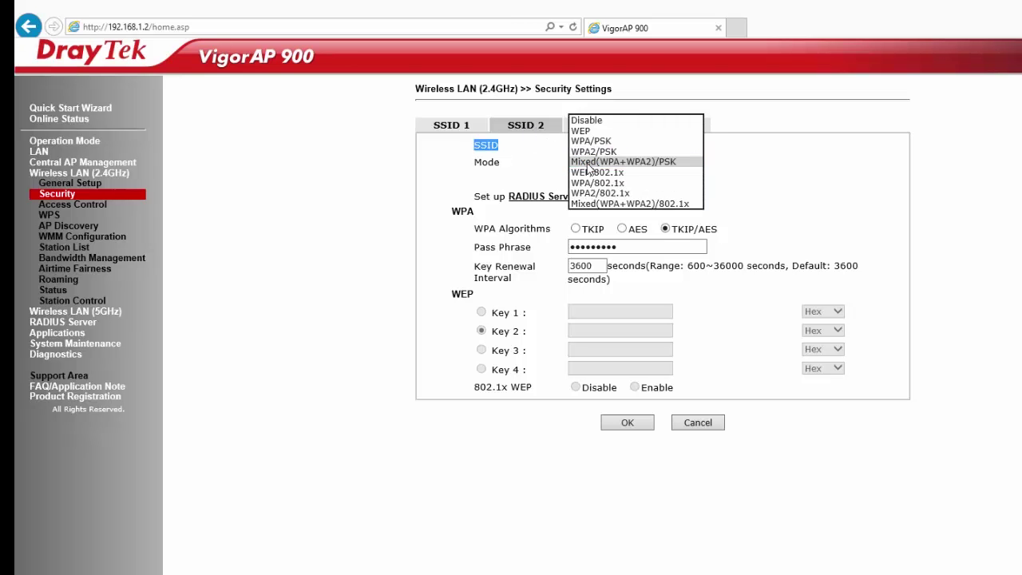
left_click(589, 163)
left_click_drag(723, 232, 583, 262)
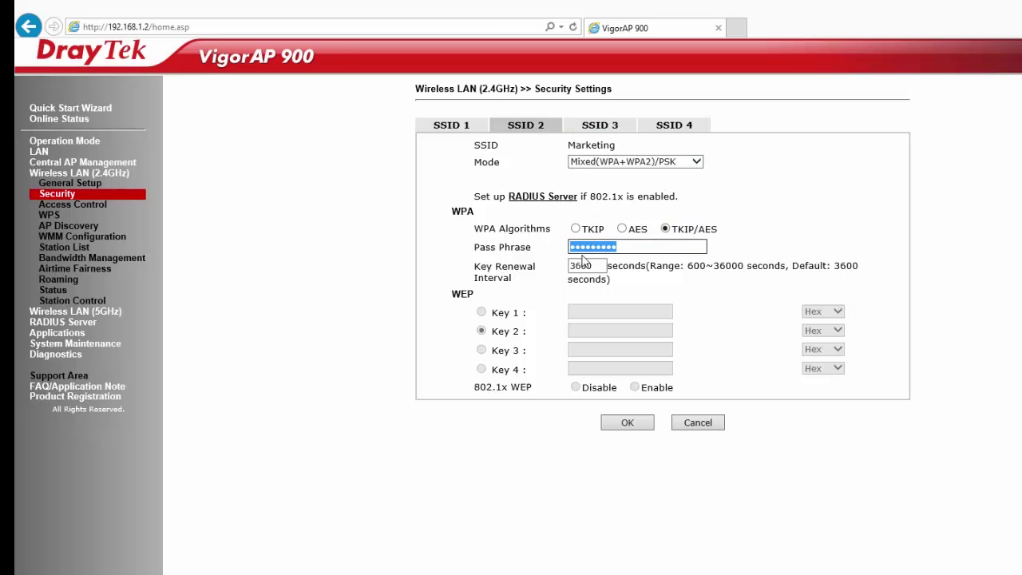
type("•••••")
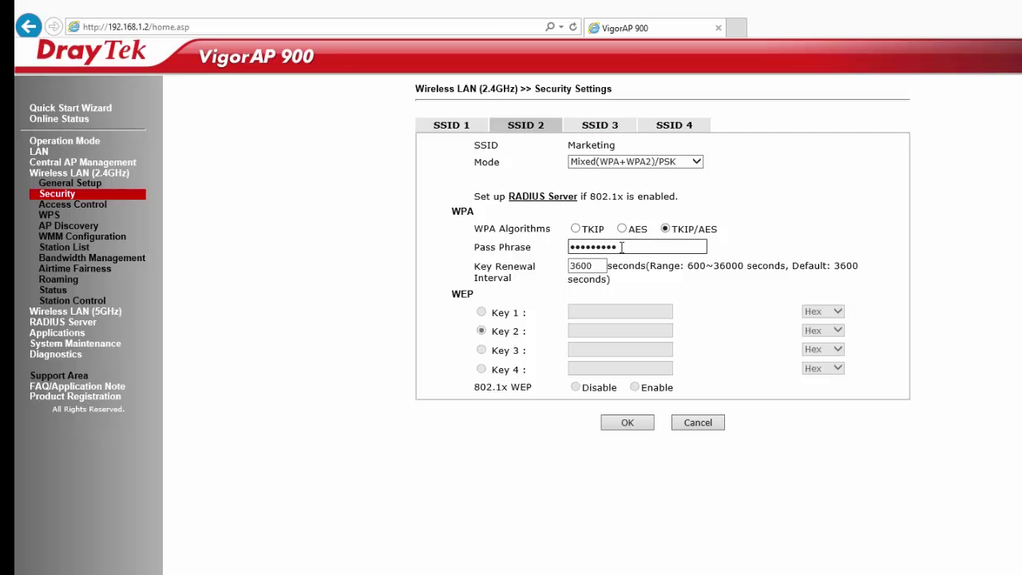
double_click(595, 262)
left_click(628, 422)
left_click(636, 478)
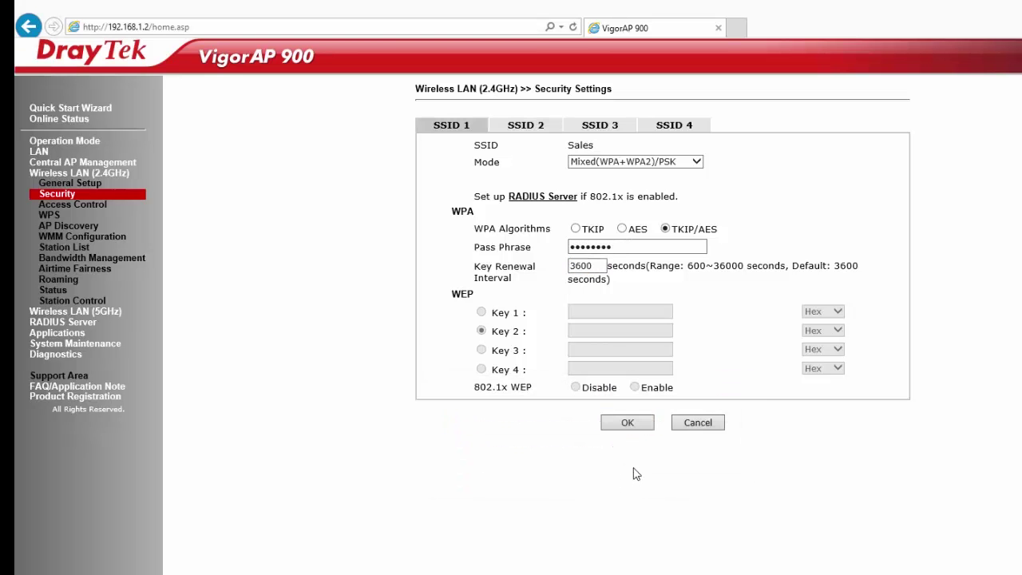
- Secure the HR SSID with Mixed(WPA+WPA2)/PSK, TKIP/AES encryption and a new pass phrase
left_click(599, 127)
left_click_drag(583, 150, 476, 145)
left_click(635, 161)
left_click(611, 205)
left_click(666, 229)
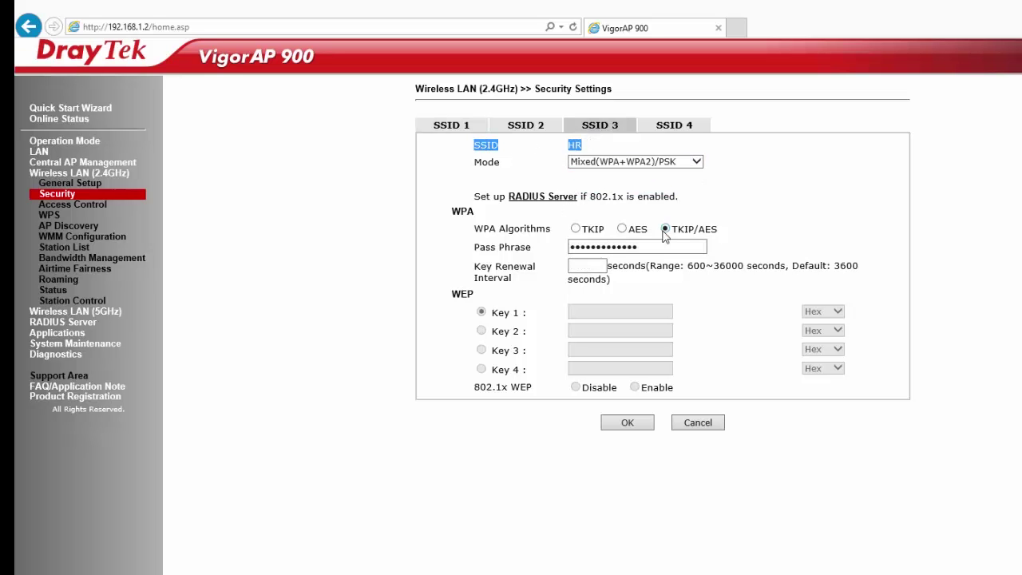
double_click(607, 246)
type("abc")
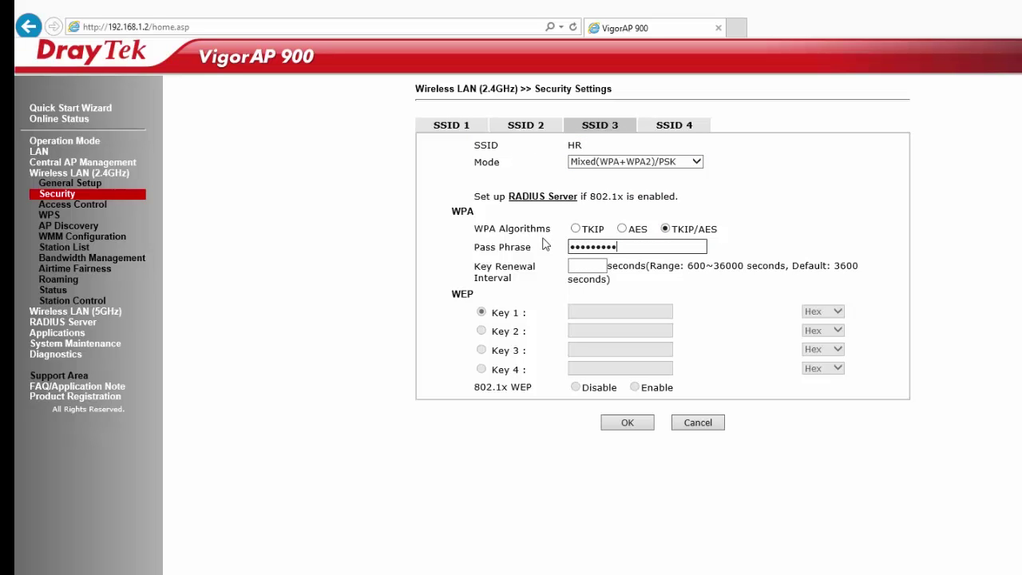
left_click(580, 269)
left_click(628, 422)
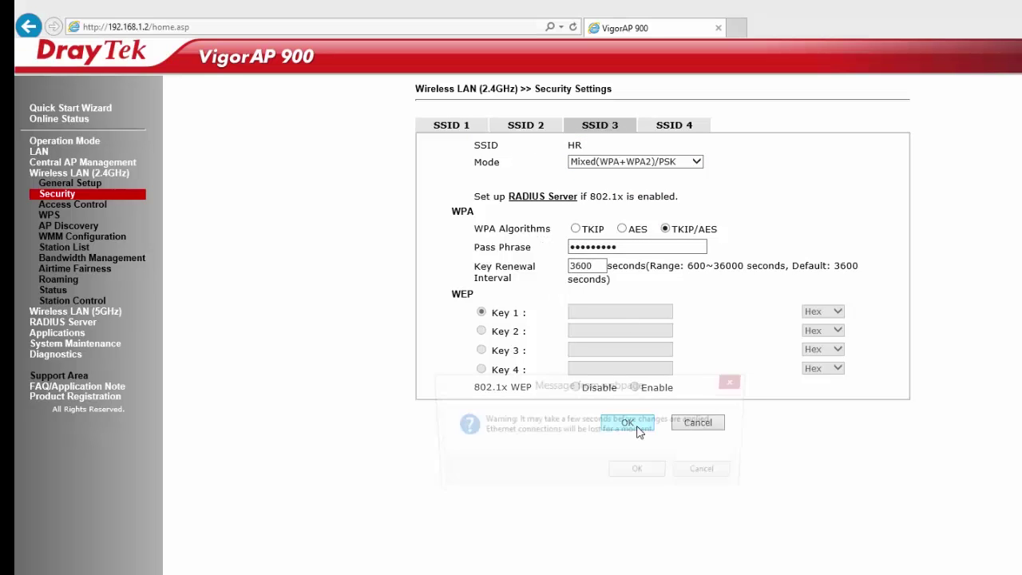
left_click(646, 473)
left_click(721, 475)
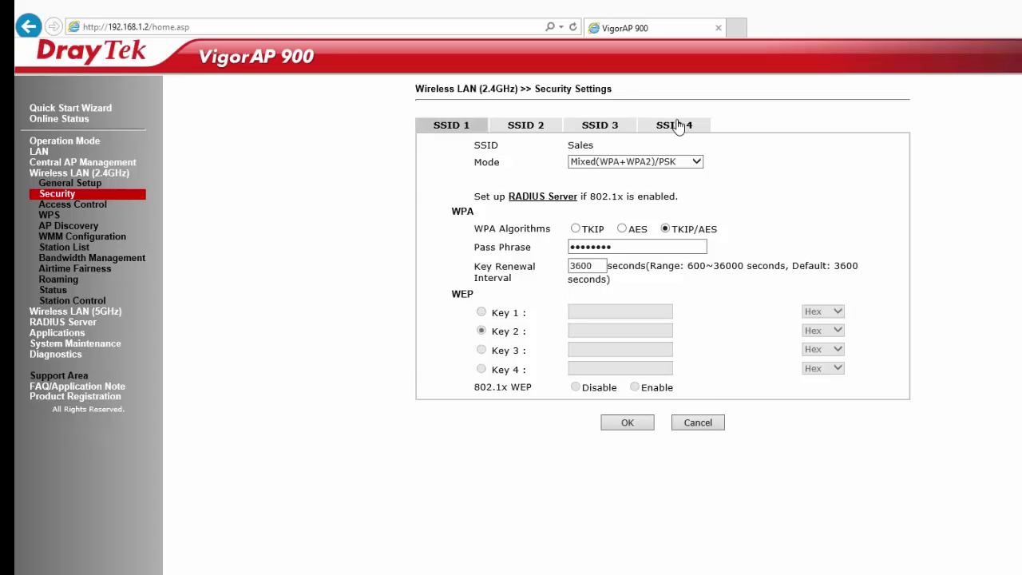
- Secure the Accounts SSID with Mixed(WPA+WPA2)/PSK, TKIP/AES encryption and a new pass phrase
left_click(675, 126)
left_click_drag(622, 148, 458, 146)
left_click(574, 163)
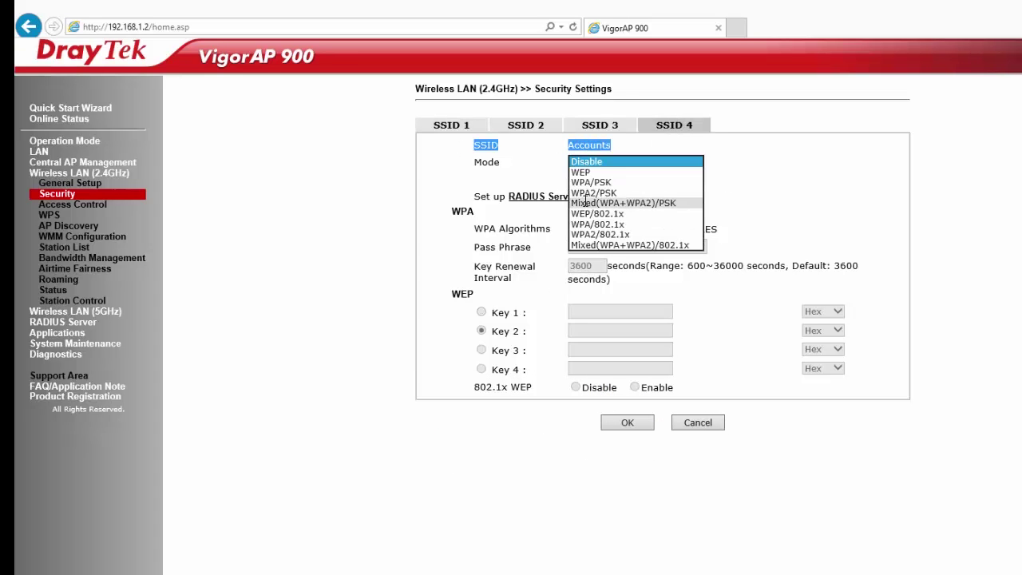
left_click(607, 203)
left_click(665, 229)
key("Tab")
type("12")
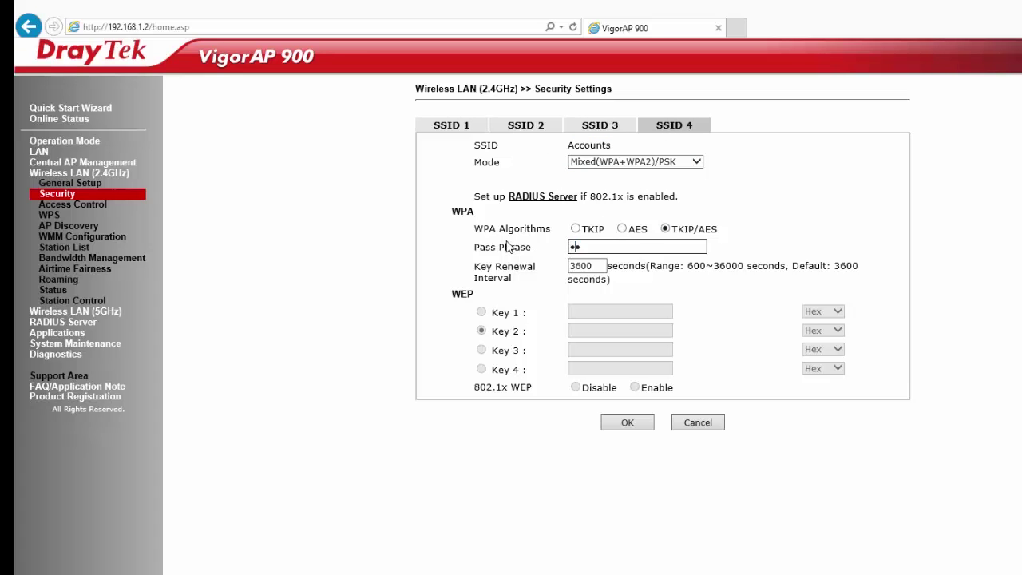
key("Tab")
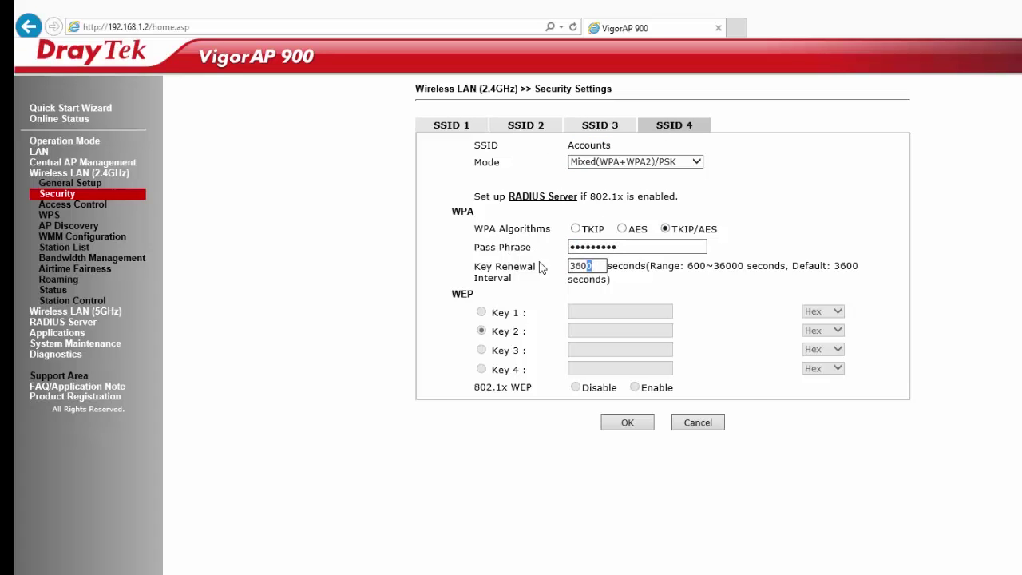
left_click(628, 422)
left_click(641, 474)
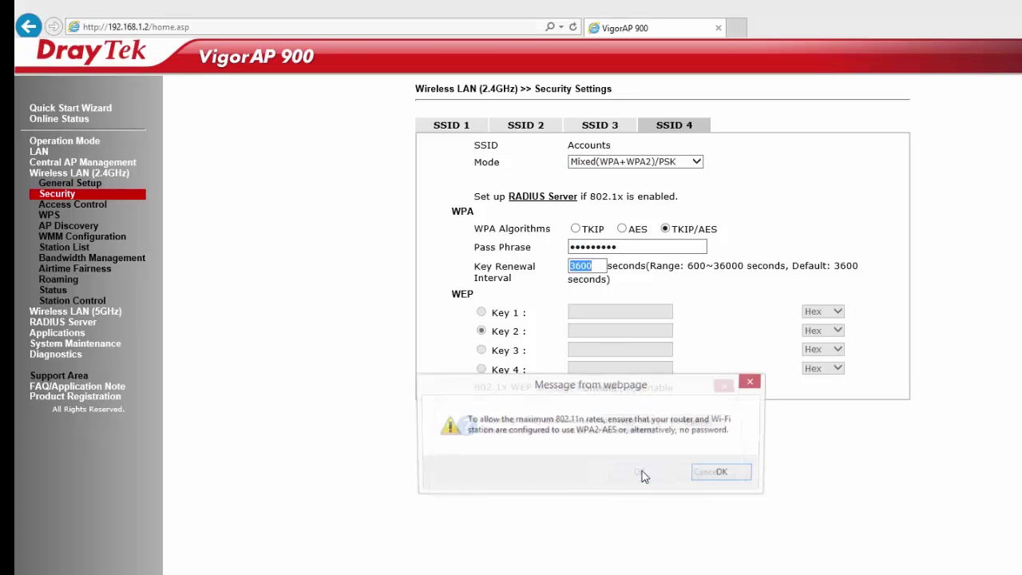
left_click(717, 475)
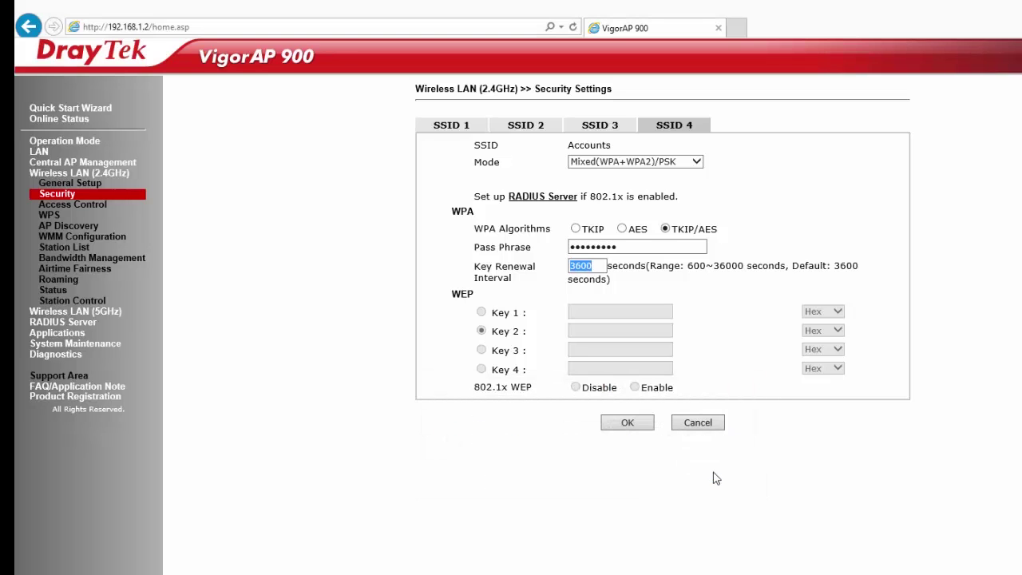